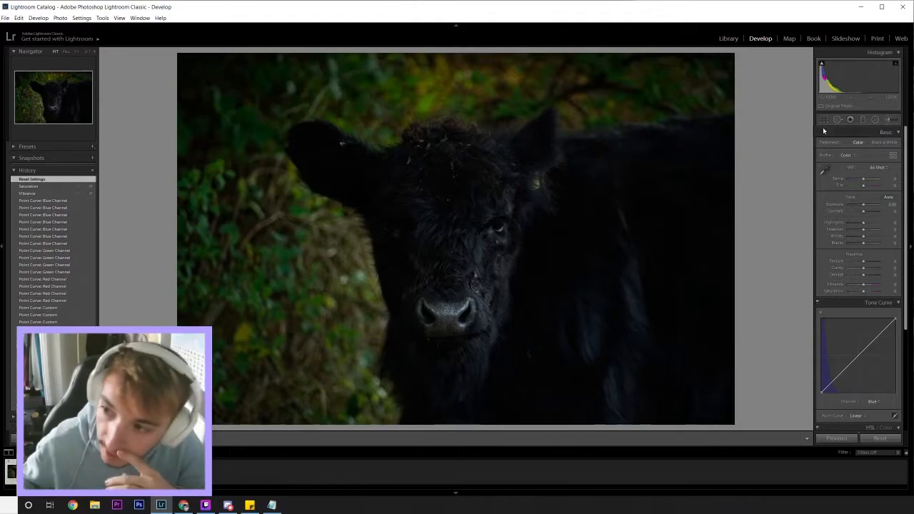
pyautogui.click(357, 77)
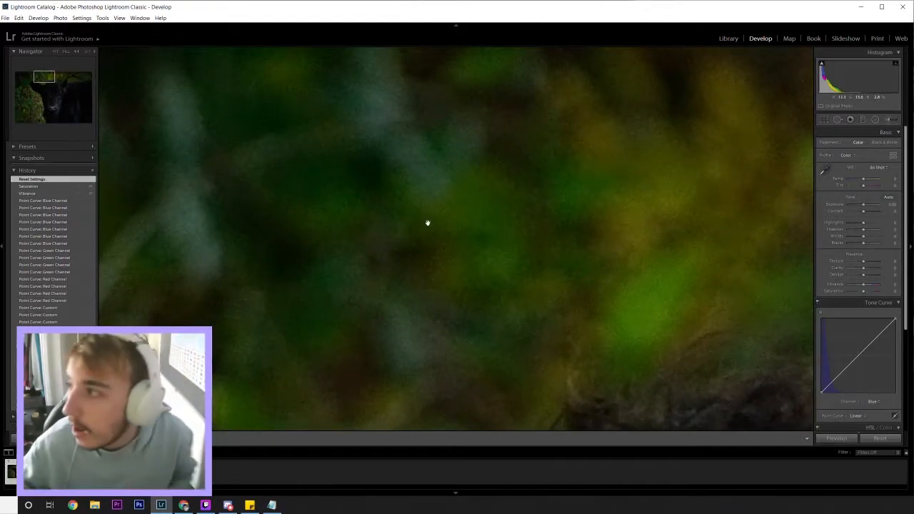
pyautogui.click(451, 202)
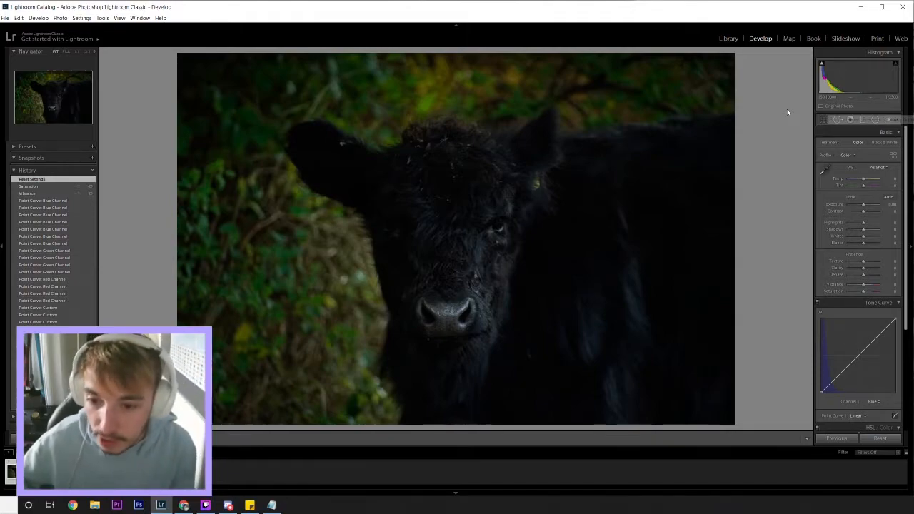
pyautogui.moveTo(411, 283); pyautogui.dragTo(525, 213)
pyautogui.moveTo(453, 158); pyautogui.dragTo(491, 196)
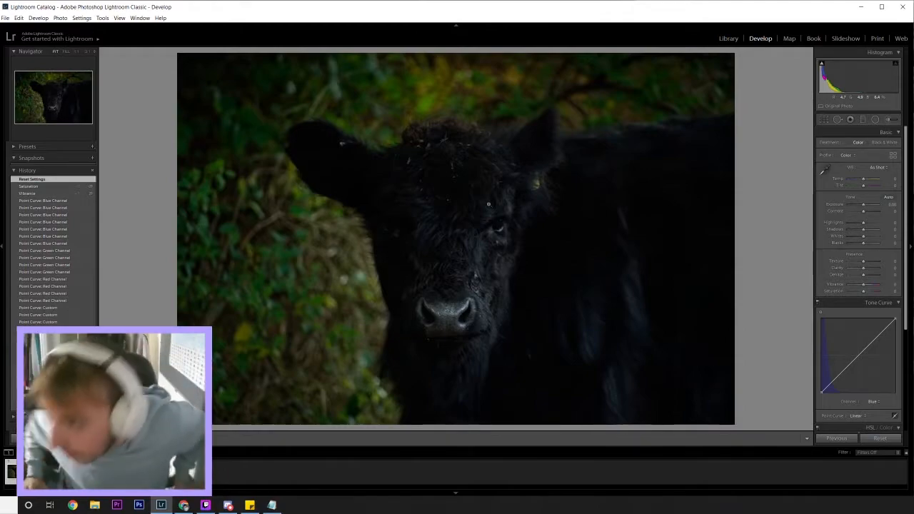
# Step: Warm the photo's white balance by setting the temperature to +16
pyautogui.click(892, 179)
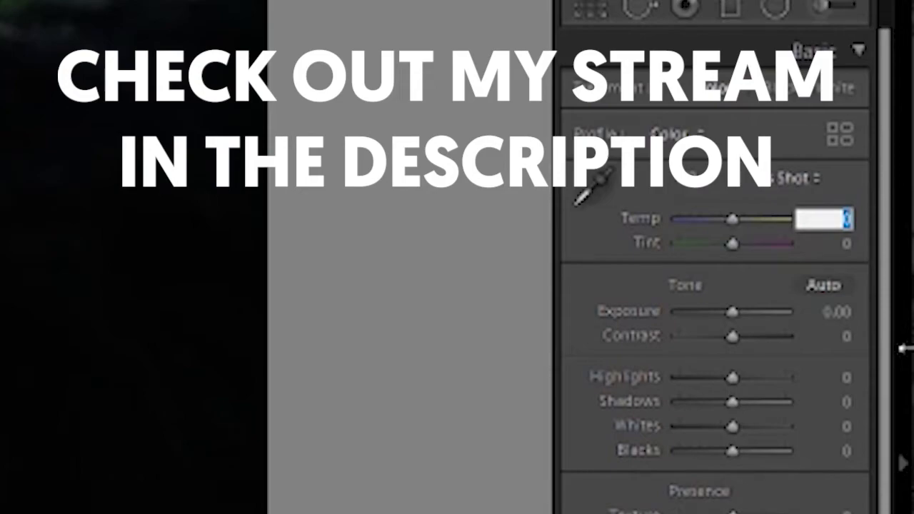
pyautogui.write('1')
pyautogui.press('Return')
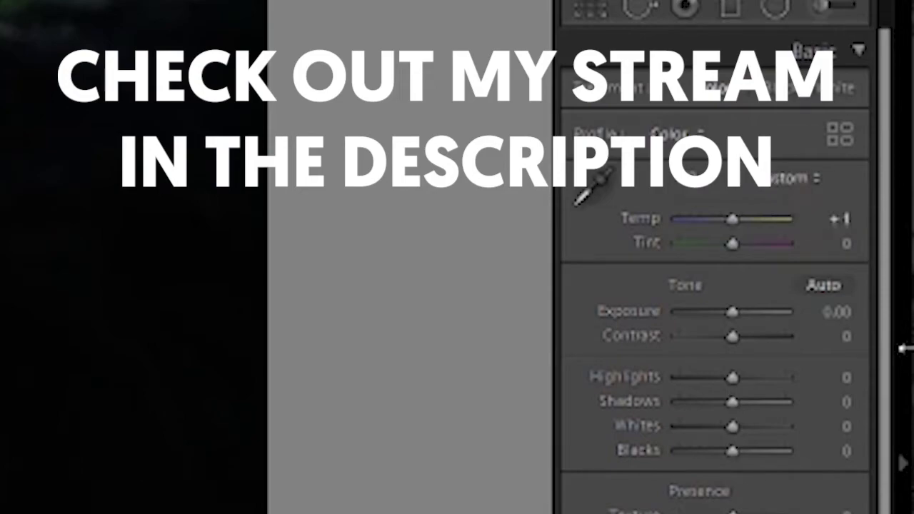
pyautogui.click(839, 217)
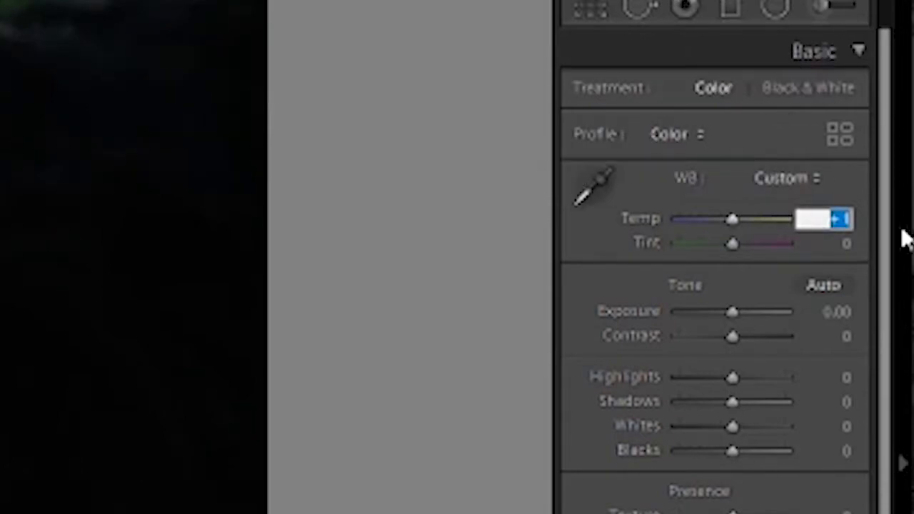
pyautogui.write('16')
pyautogui.press('Return')
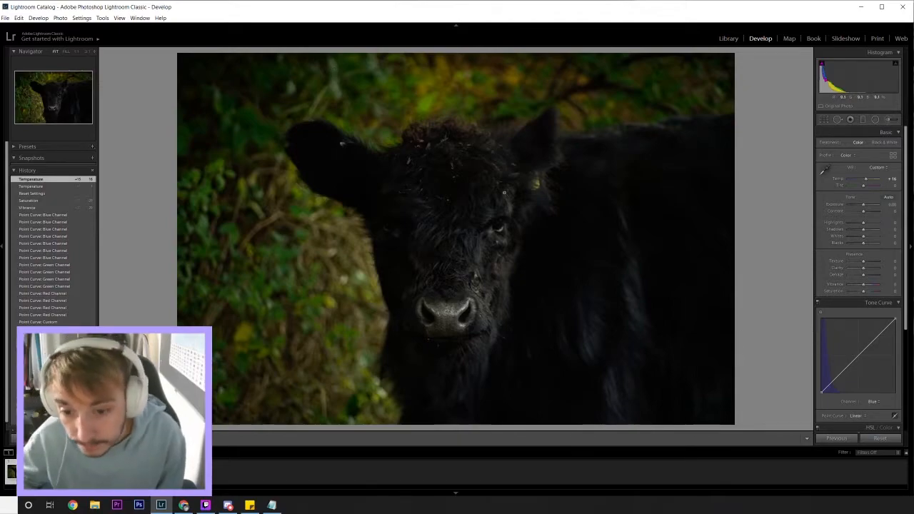
pyautogui.moveTo(442, 290); pyautogui.dragTo(569, 230)
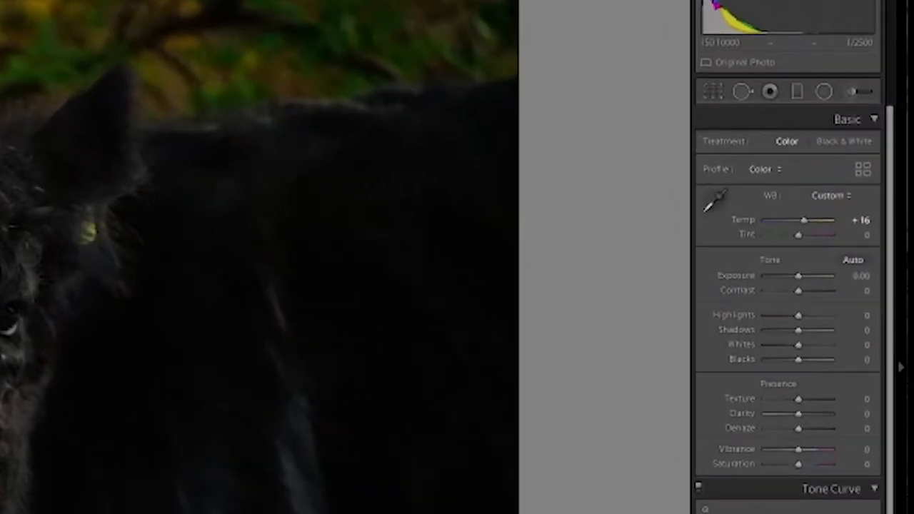
# Step: Set the photo's vibrance to +20 and its saturation to -20
pyautogui.scroll(-2, 736, 329)
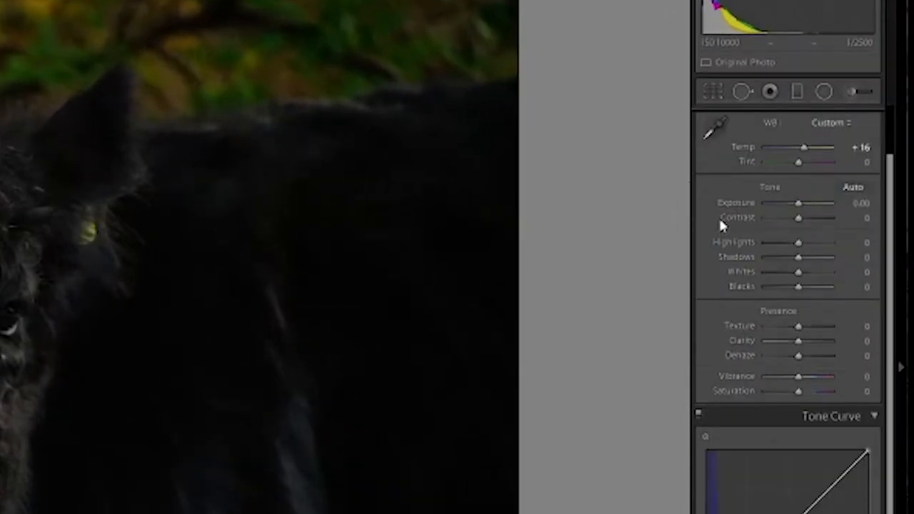
pyautogui.click(861, 376)
pyautogui.write('20')
pyautogui.press('Tab')
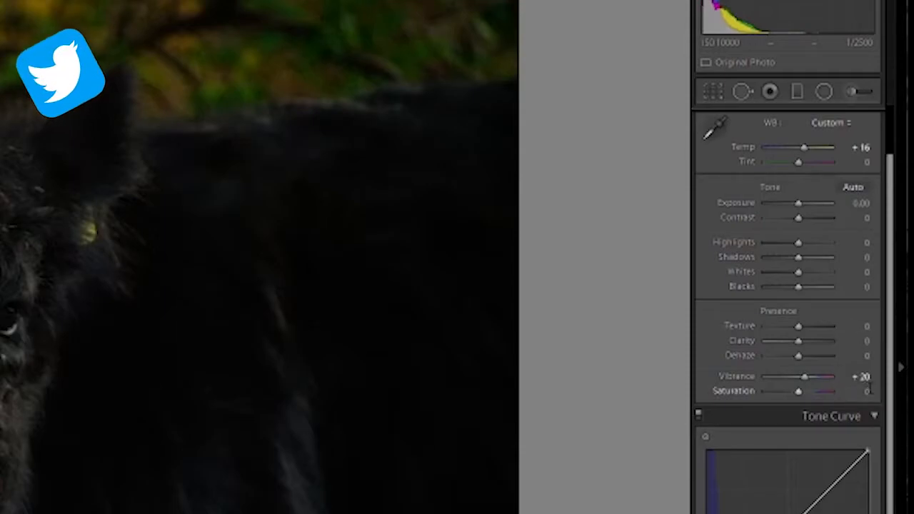
pyautogui.write('-20')
pyautogui.press('Return')
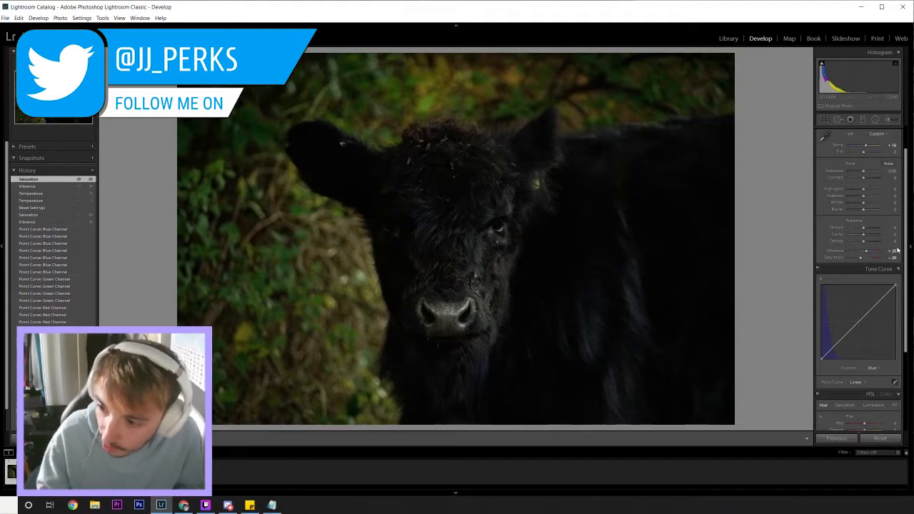
# Step: Shape the RGB point curve into a faded S-curve with added points, a lowered white end and a raised black end
pyautogui.scroll(-1, 821, 235)
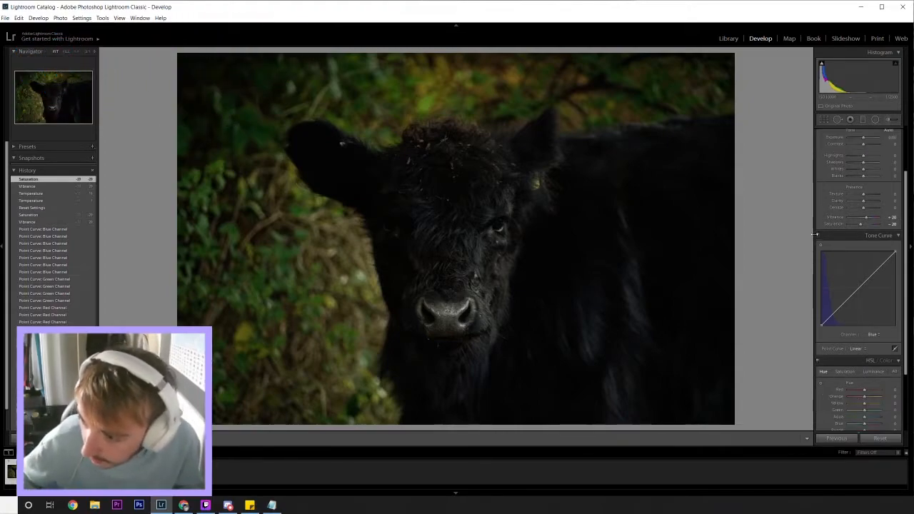
pyautogui.scroll(-1, 818, 227)
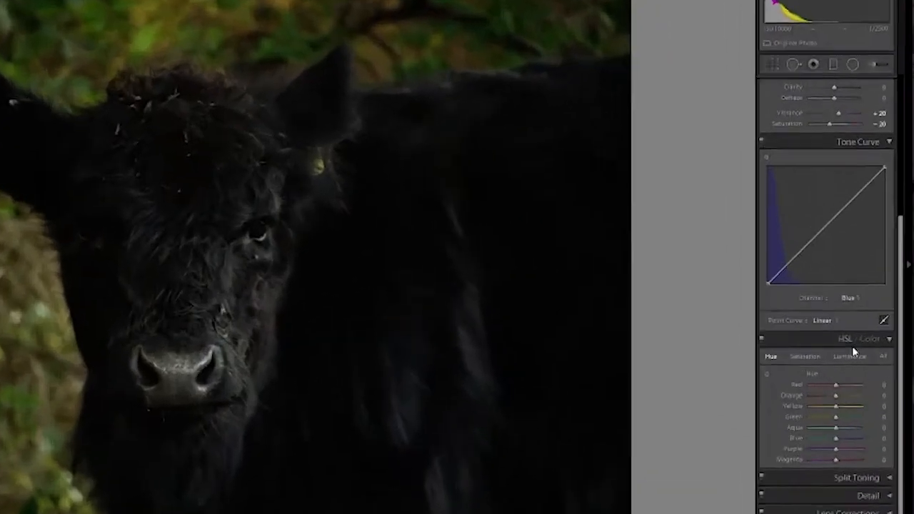
pyautogui.click(873, 302)
pyautogui.click(773, 414)
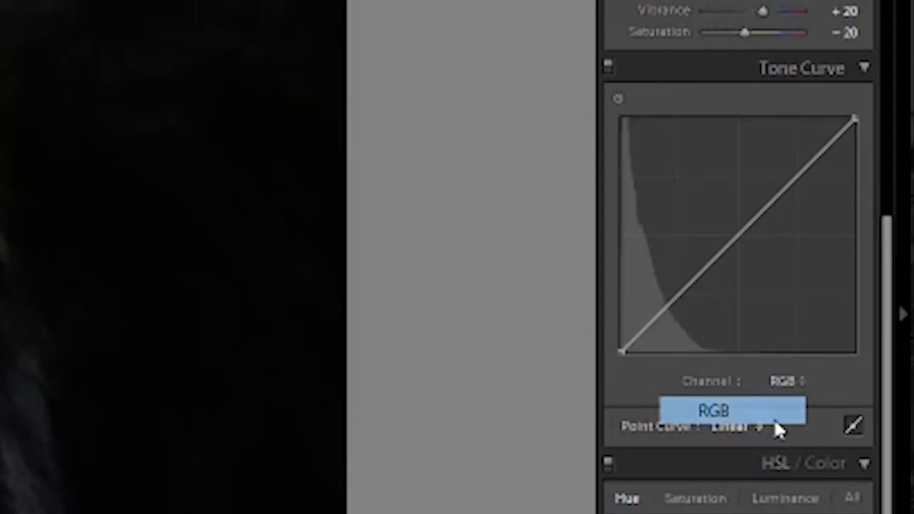
pyautogui.click(853, 426)
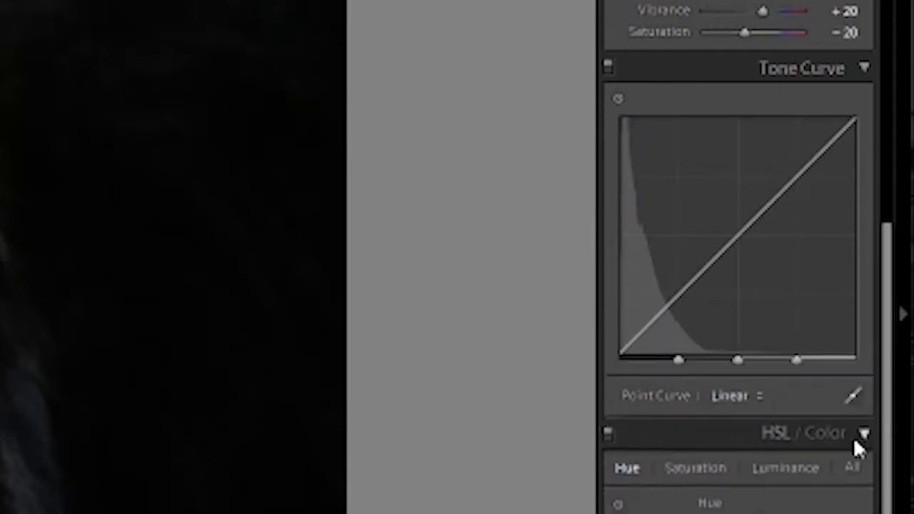
pyautogui.click(856, 511)
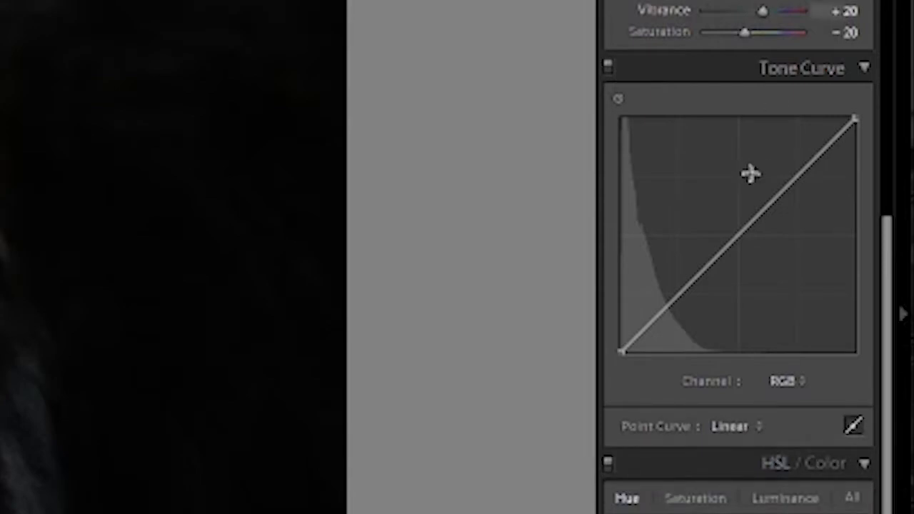
pyautogui.moveTo(776, 204); pyautogui.dragTo(751, 224)
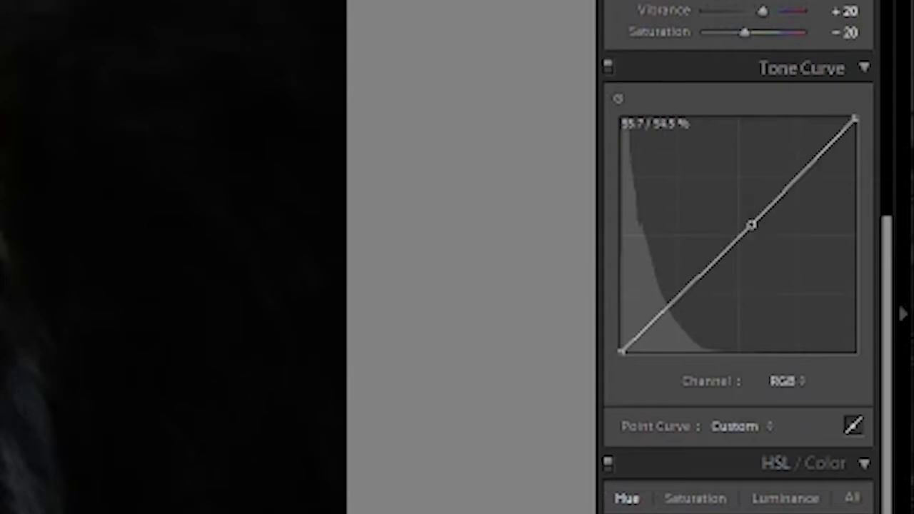
pyautogui.moveTo(855, 118); pyautogui.dragTo(856, 118)
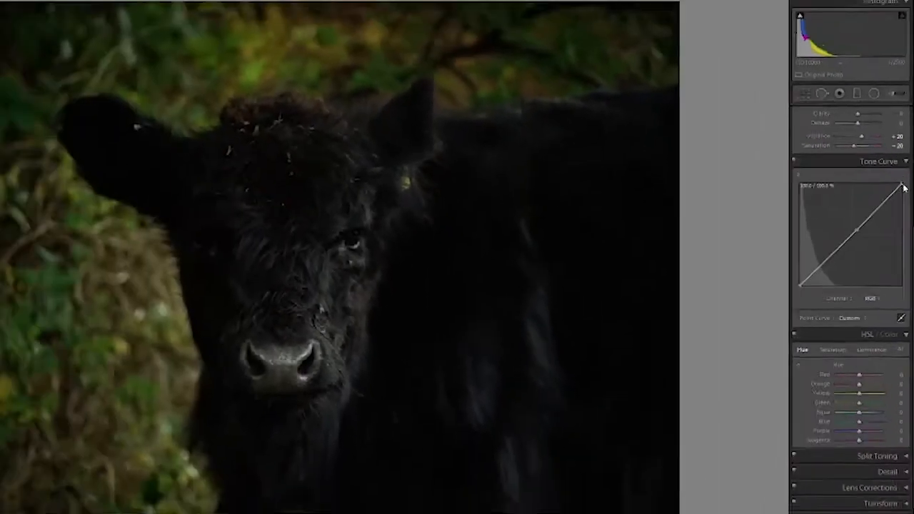
pyautogui.moveTo(903, 187); pyautogui.dragTo(847, 235)
pyautogui.click(820, 265)
pyautogui.moveTo(822, 265); pyautogui.dragTo(804, 280)
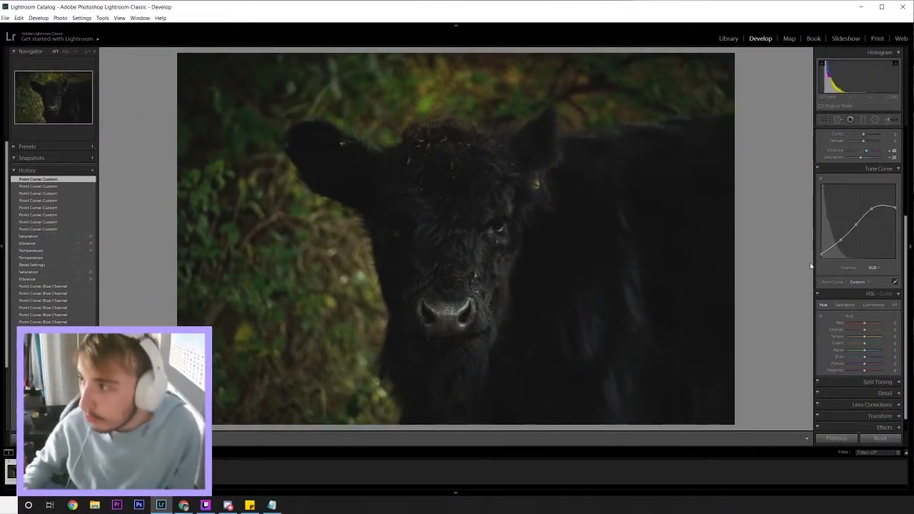
# Step: Add points along the red channel's tone curve and pull its midtones and shadows slightly below the diagonal
pyautogui.click(871, 268)
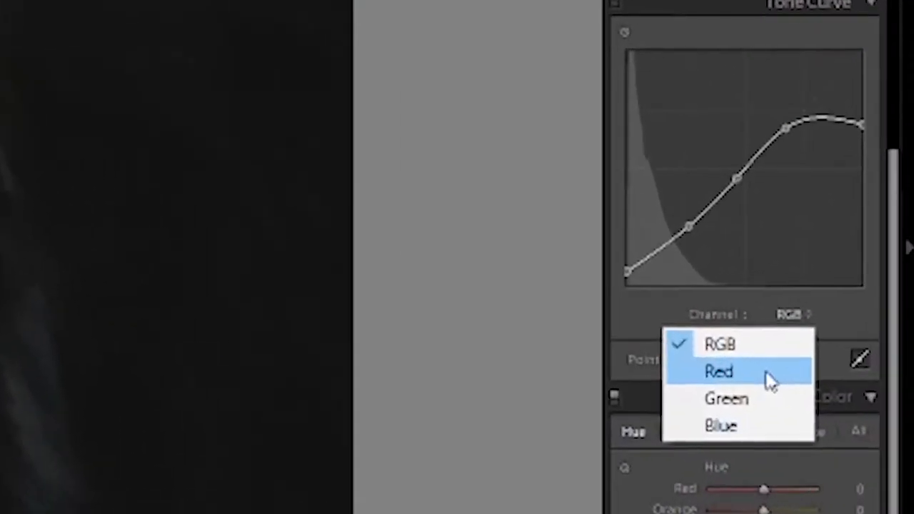
pyautogui.click(765, 372)
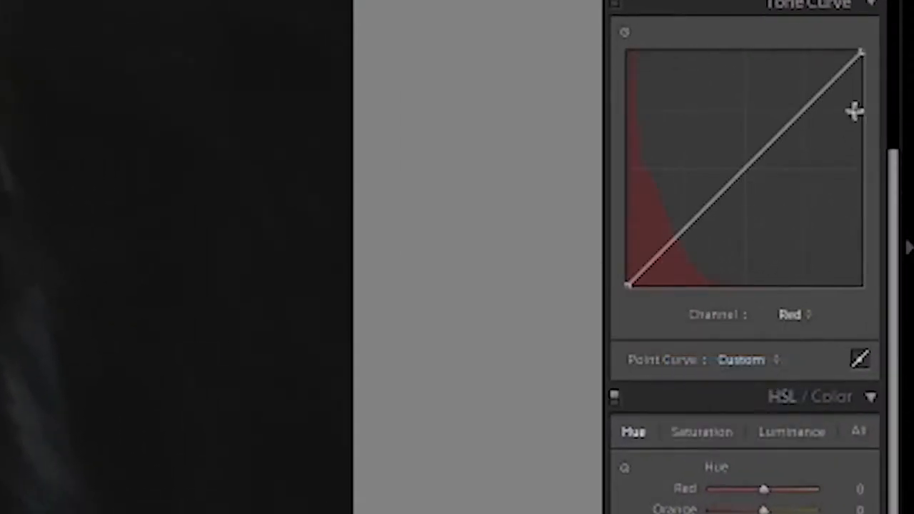
pyautogui.click(805, 107)
pyautogui.moveTo(773, 140); pyautogui.dragTo(772, 149)
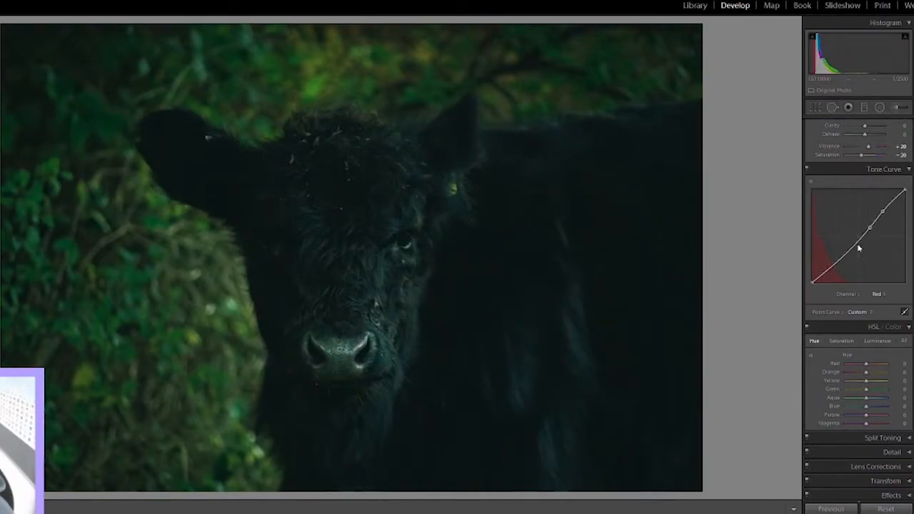
pyautogui.moveTo(856, 244); pyautogui.dragTo(825, 275)
# Step: Add points along the green channel's tone curve and bend its midtones and shadows slightly below the diagonal
pyautogui.click(877, 294)
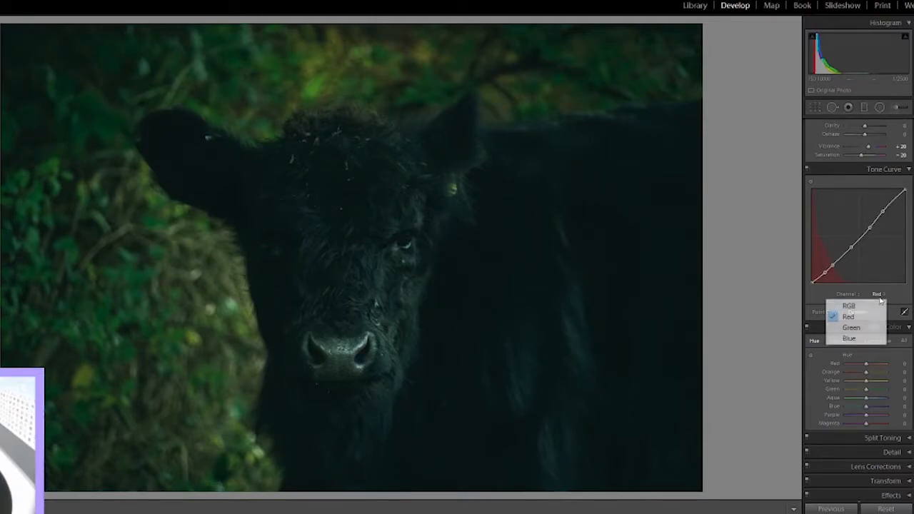
pyautogui.click(869, 326)
pyautogui.moveTo(880, 213); pyautogui.dragTo(883, 220)
pyautogui.click(866, 231)
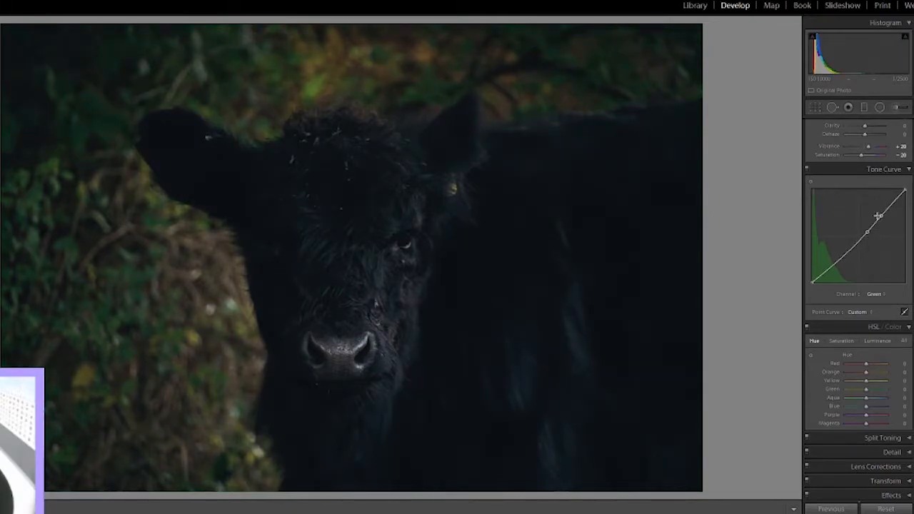
pyautogui.moveTo(882, 221); pyautogui.dragTo(879, 221)
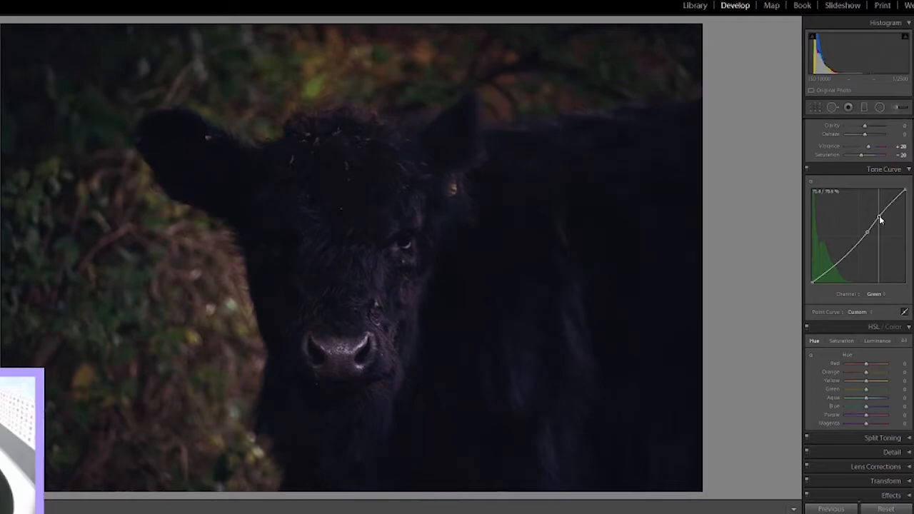
pyautogui.moveTo(854, 252); pyautogui.dragTo(831, 268)
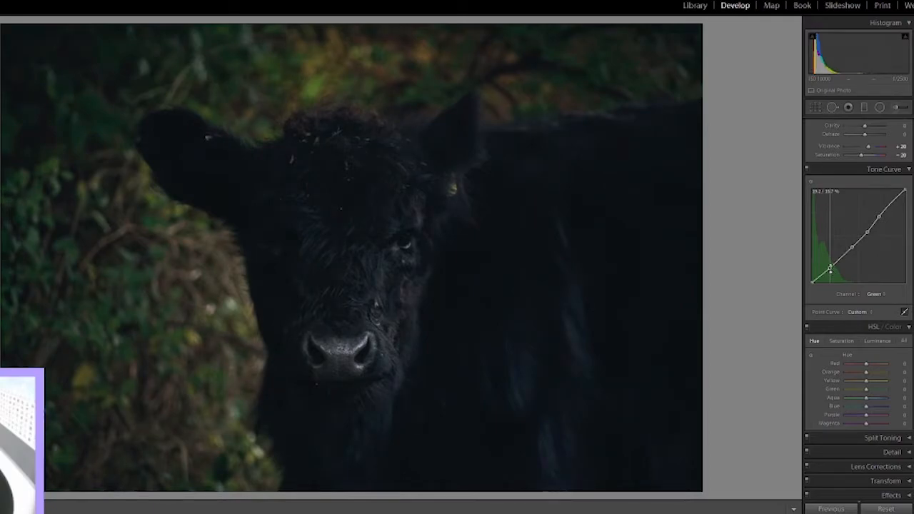
# Step: Add points along the blue channel's tone curve and lower its midtones and shadows slightly
pyautogui.click(877, 294)
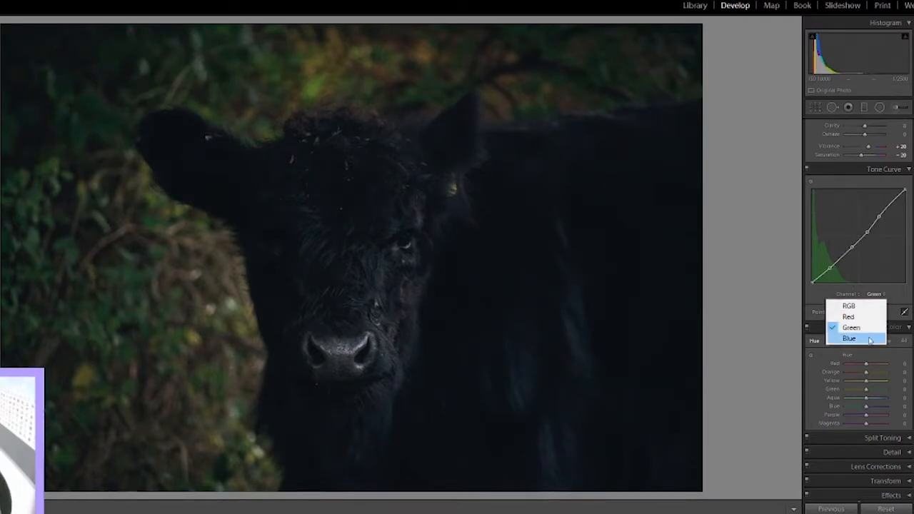
pyautogui.click(849, 340)
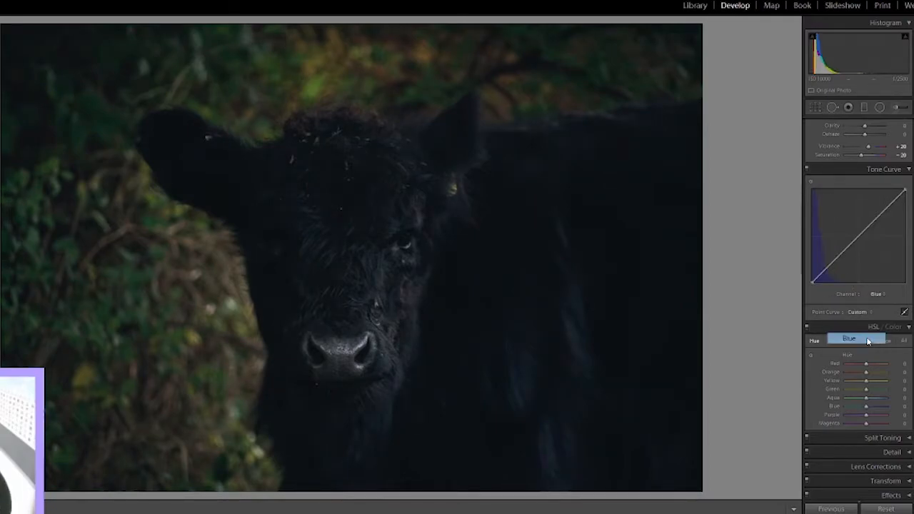
pyautogui.click(885, 209)
pyautogui.moveTo(874, 221); pyautogui.dragTo(828, 276)
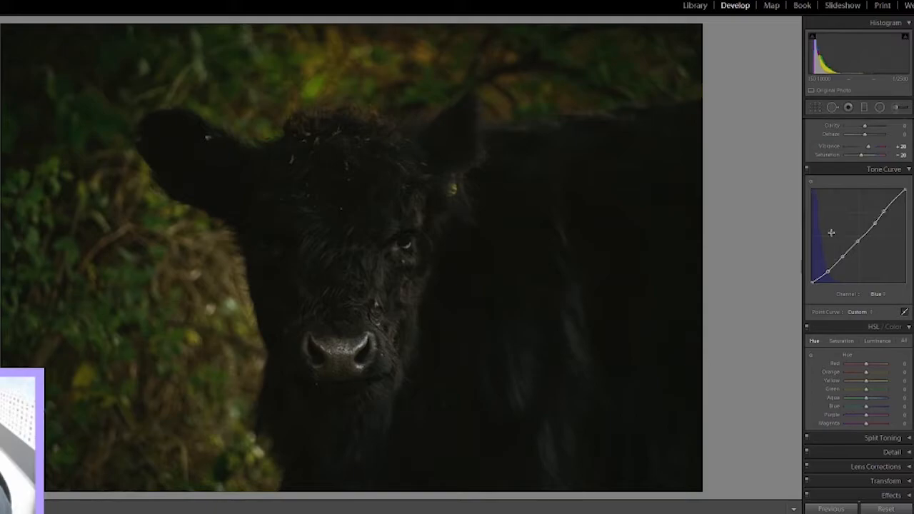
# Step: Compare the photo with and without the tone curve, both at full view and zoomed in on the foliage beside the cow
pyautogui.click(807, 169)
pyautogui.click(808, 169)
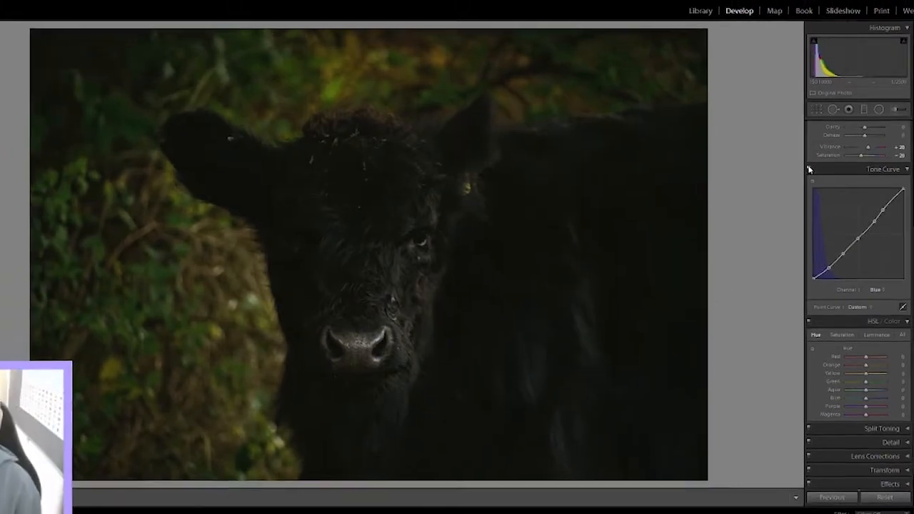
pyautogui.click(809, 169)
pyautogui.click(809, 169)
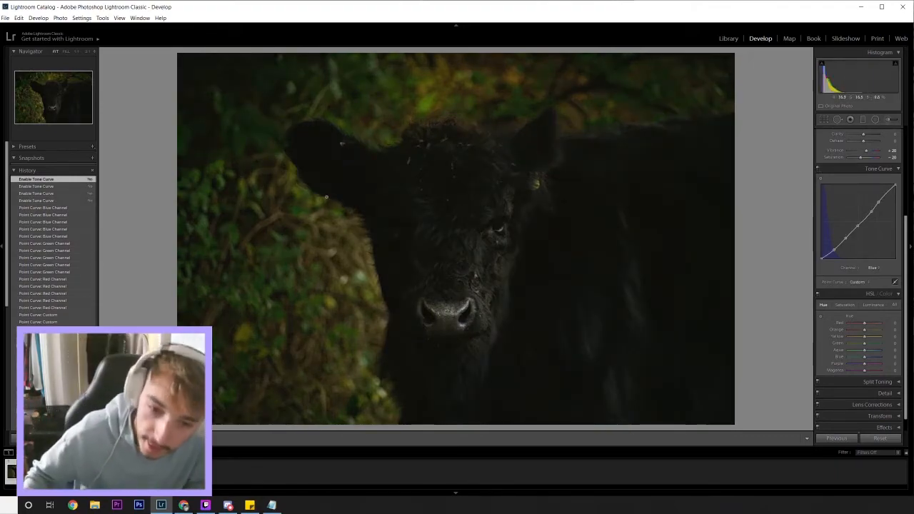
pyautogui.click(326, 283)
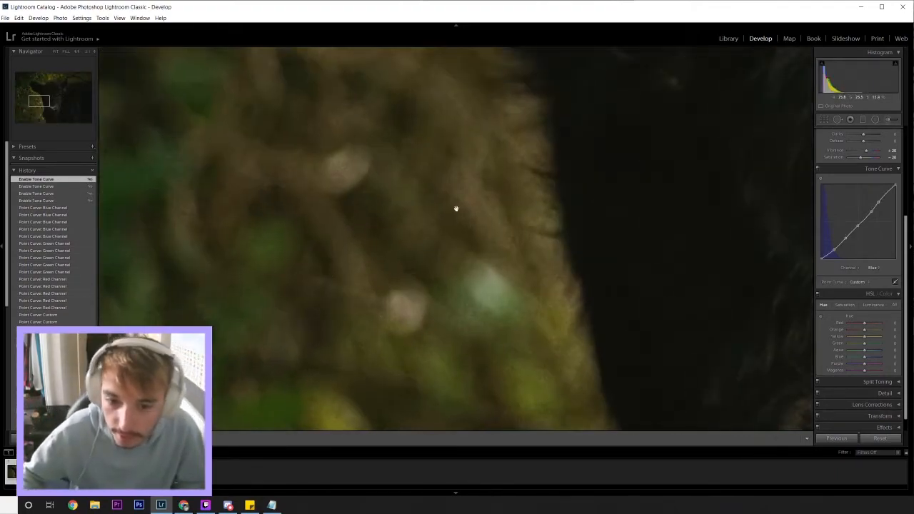
pyautogui.click(817, 169)
pyautogui.click(817, 168)
pyautogui.click(817, 168)
pyautogui.click(817, 168)
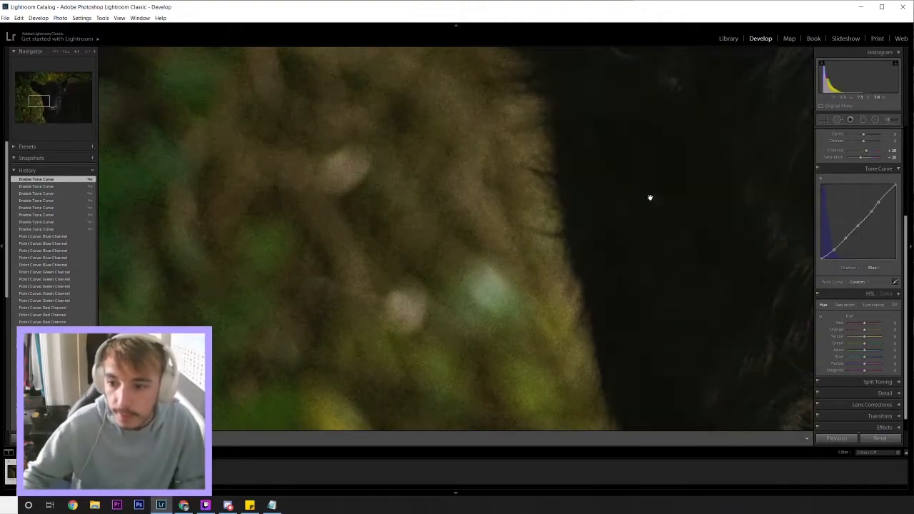
pyautogui.click(506, 252)
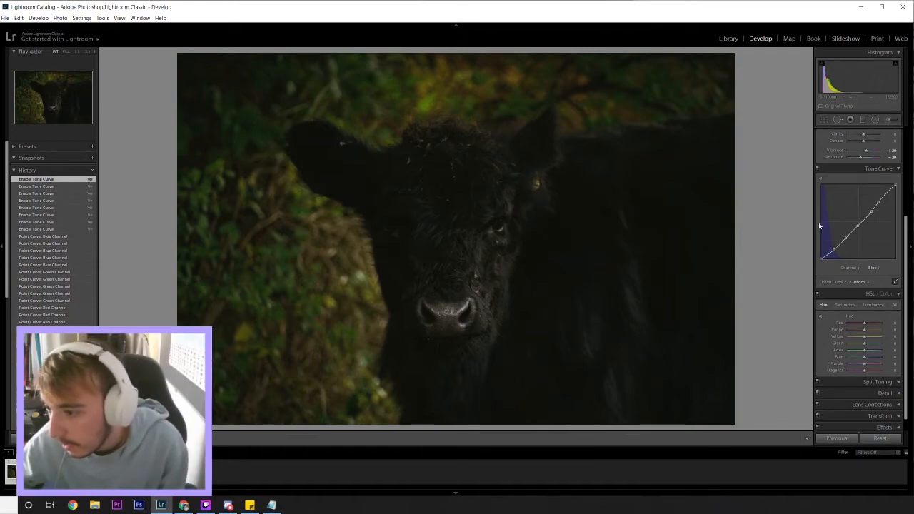
# Step: Return the tone curve to the RGB channel and show its parametric region sliders
pyautogui.scroll(-1, 819, 226)
pyautogui.click(874, 252)
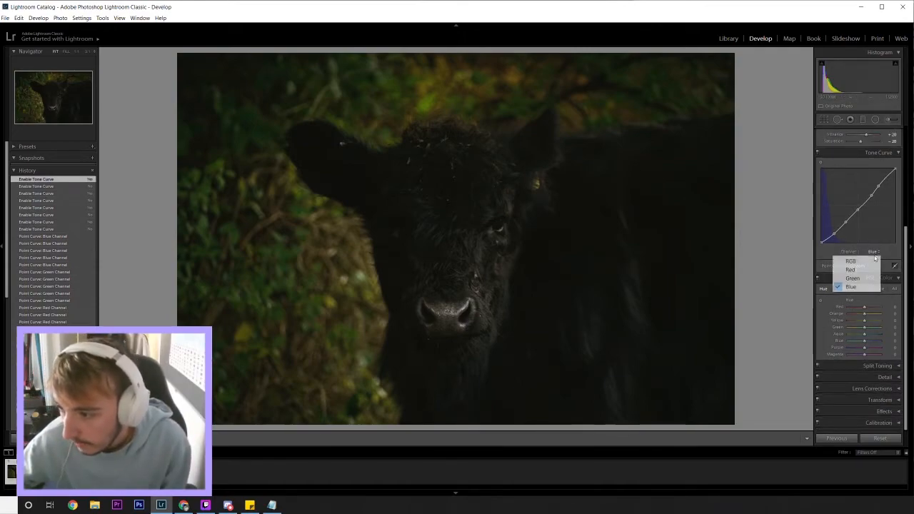
pyautogui.click(851, 270)
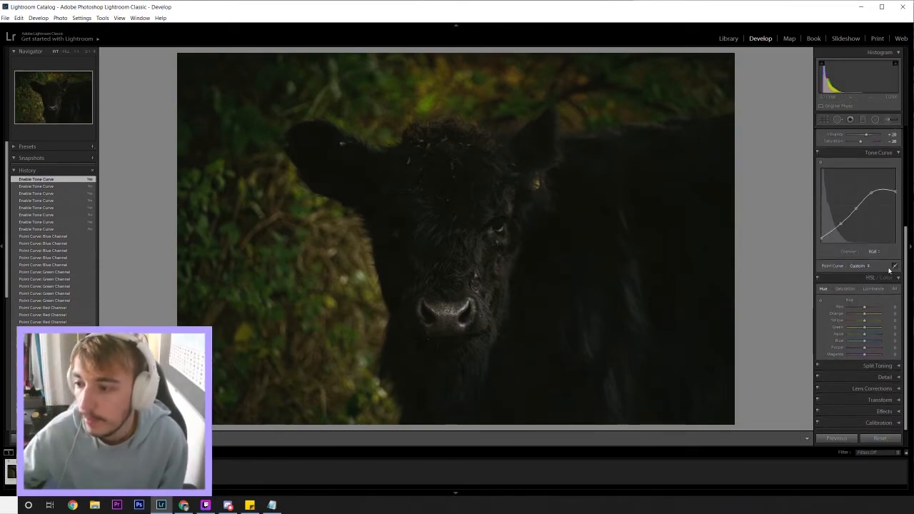
pyautogui.click(895, 267)
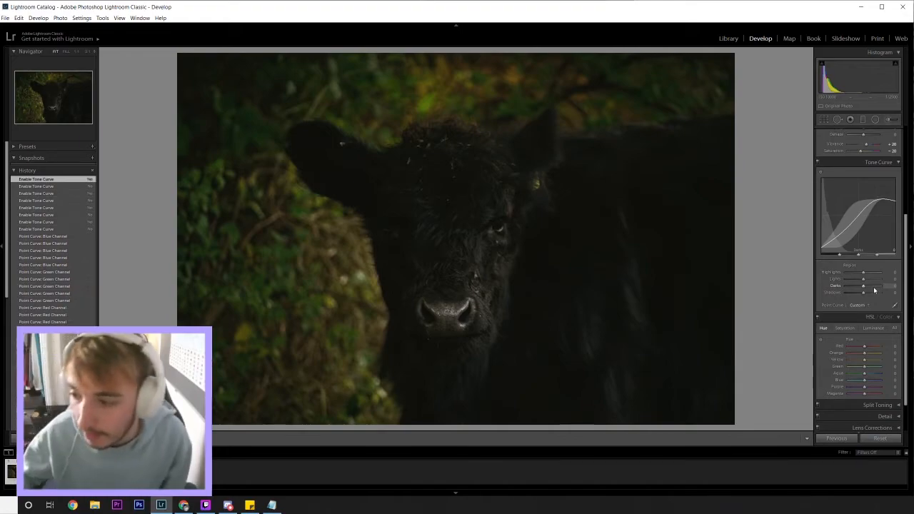
# Step: Bring up the HSL hue controls and shift the orange hue to -16
pyautogui.scroll(-1, 850, 307)
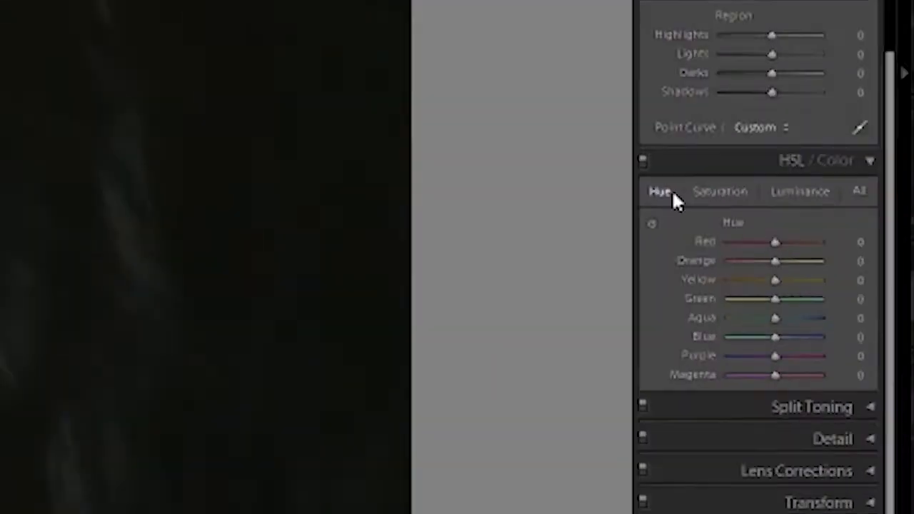
pyautogui.click(825, 291)
pyautogui.click(685, 174)
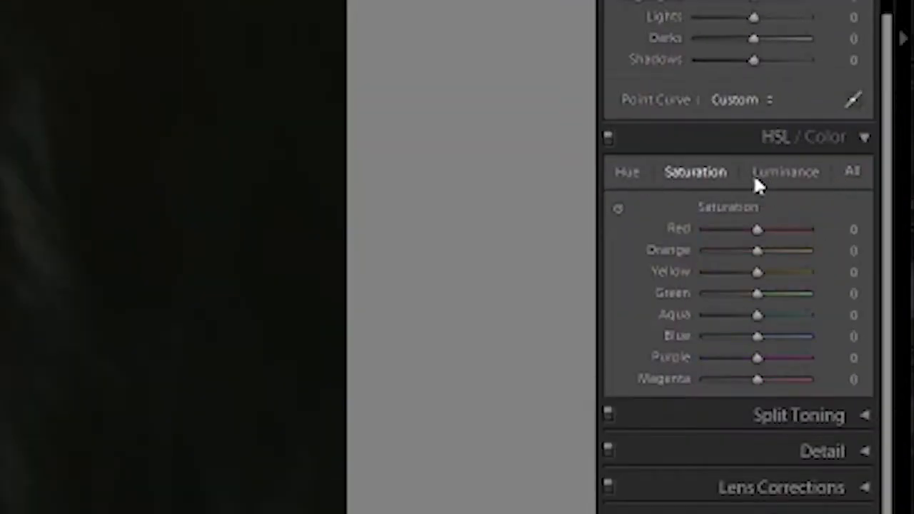
pyautogui.click(628, 173)
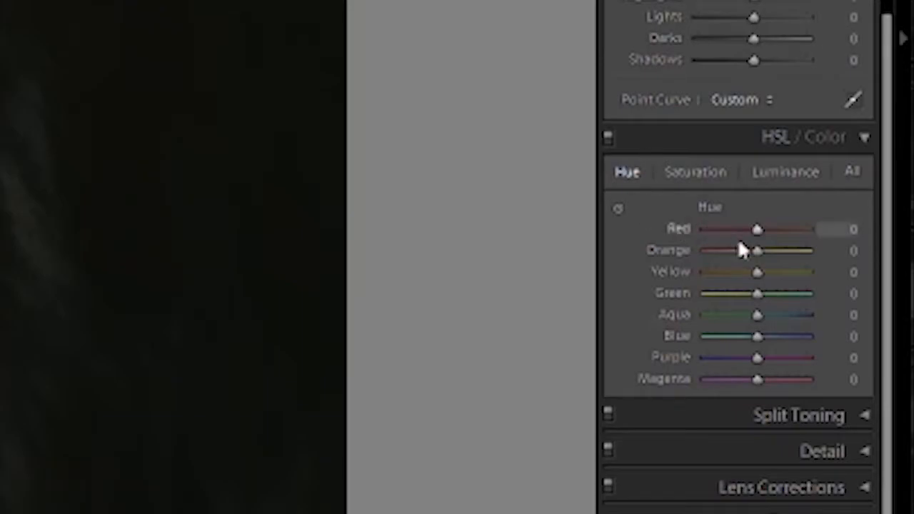
pyautogui.click(846, 250)
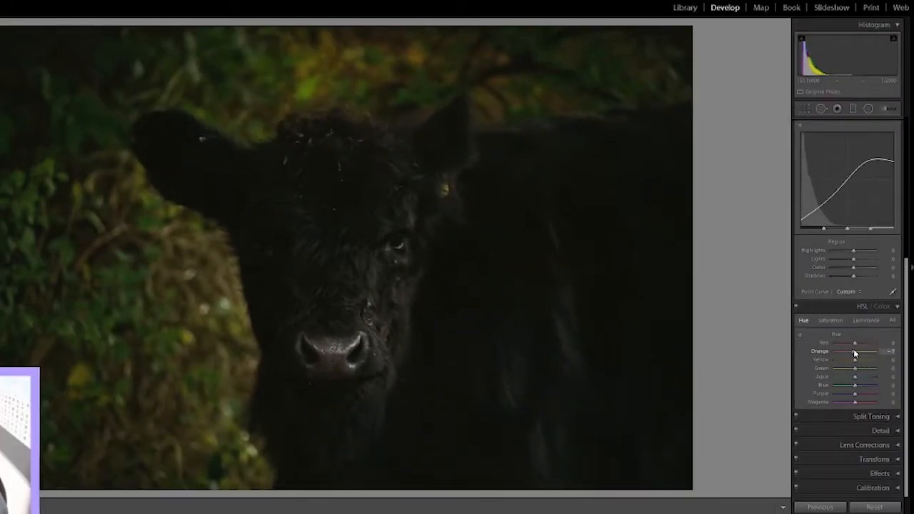
pyautogui.moveTo(851, 354)
pyautogui.mouseDown()
pyautogui.moveTo(840, 353)
pyautogui.moveTo(855, 355)
pyautogui.mouseUp()
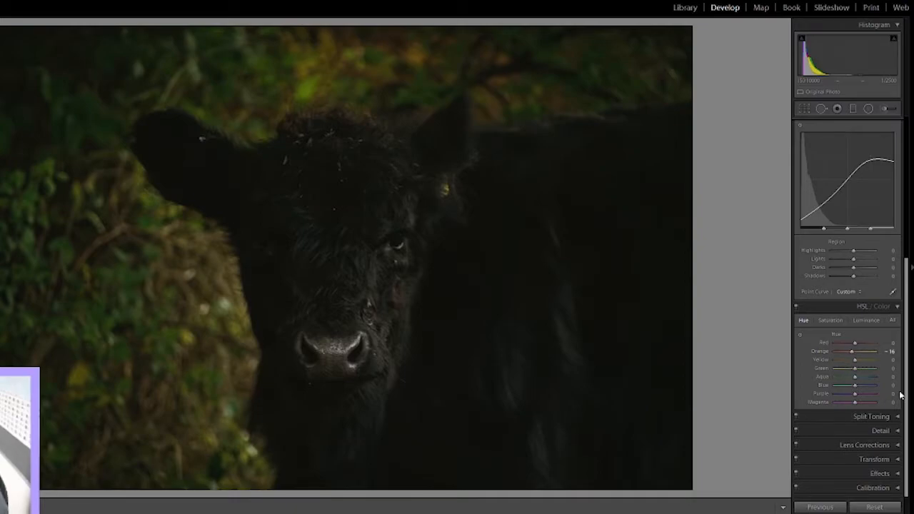
# Step: Test the extremes of the yellow hue and settle it at -76
pyautogui.moveTo(853, 359); pyautogui.dragTo(814, 364)
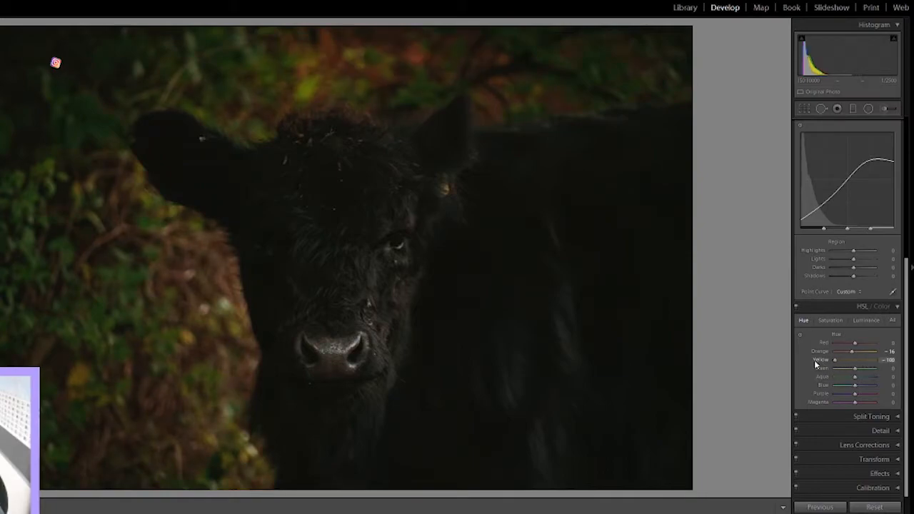
pyautogui.moveTo(815, 364); pyautogui.dragTo(847, 365)
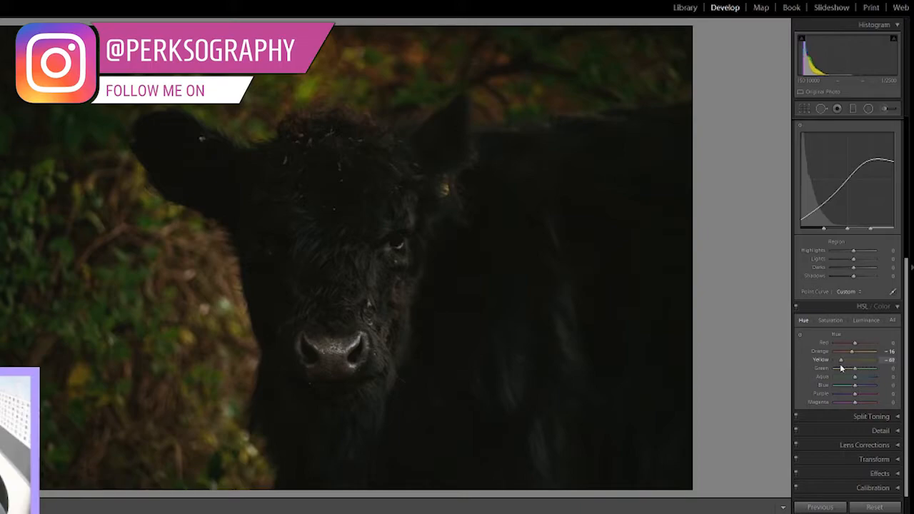
pyautogui.moveTo(841, 367); pyautogui.dragTo(840, 369)
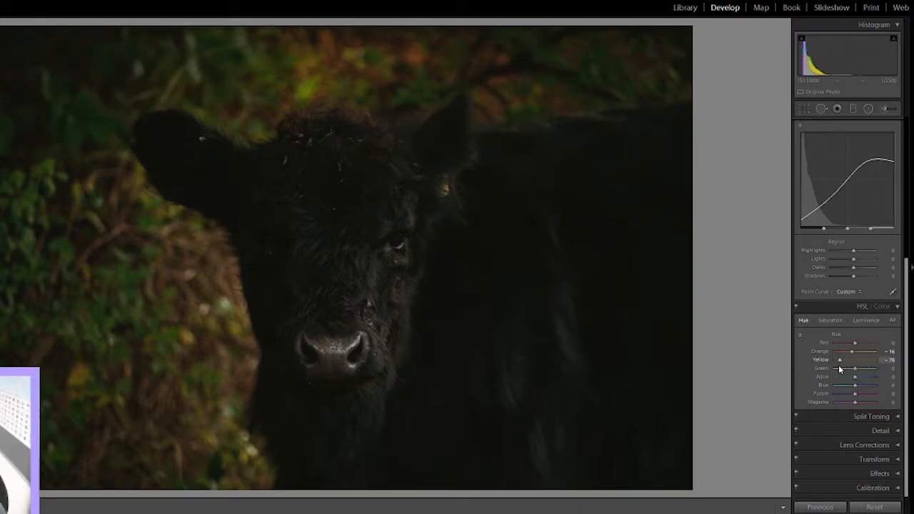
pyautogui.click(887, 360)
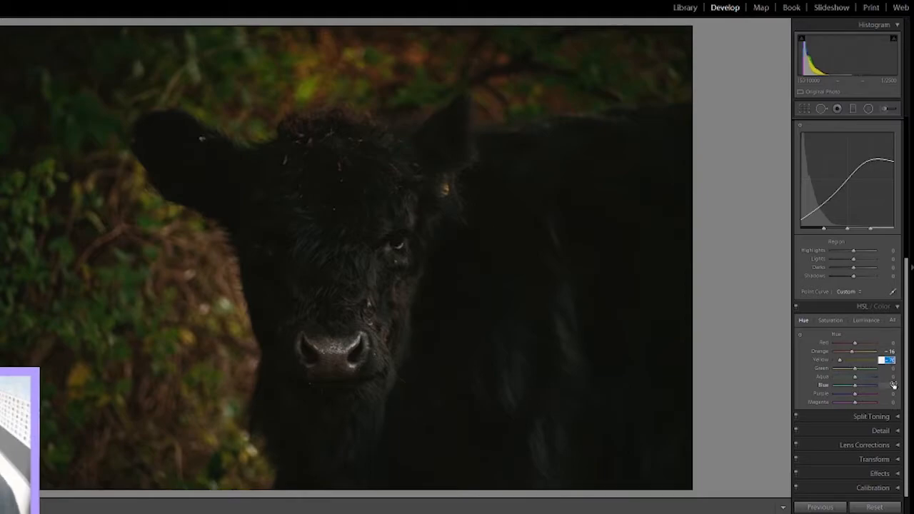
pyautogui.write('-')
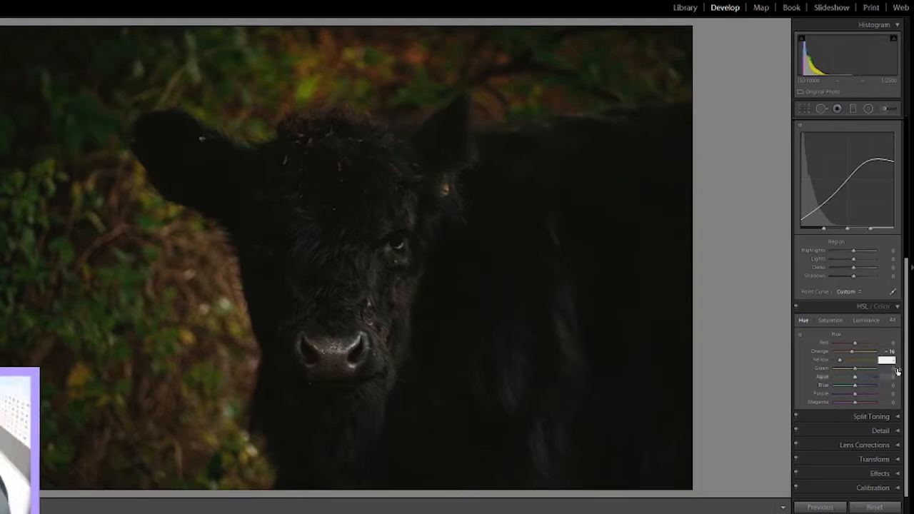
pyautogui.press('Return')
pyautogui.click(414, 289)
# Step: Set the green hue to -100, and try an aqua hue shift before resetting it to 0
pyautogui.press('Tab')
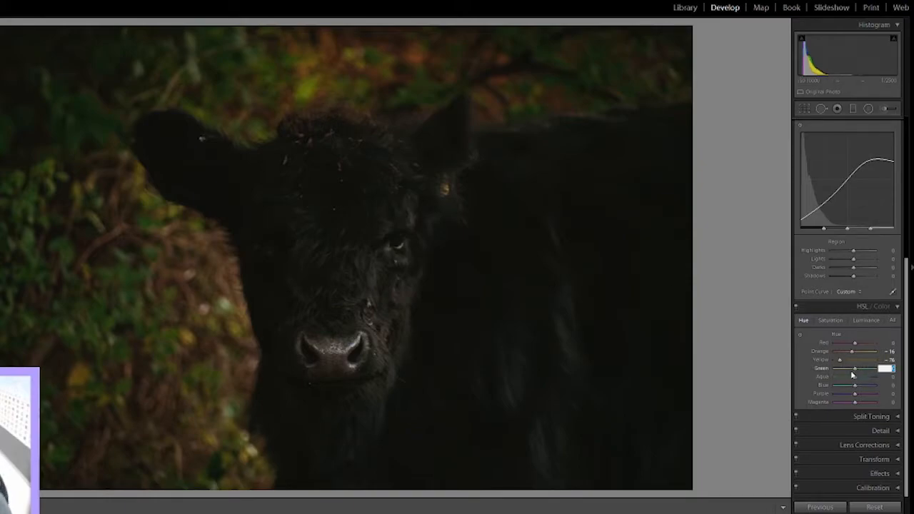
pyautogui.moveTo(855, 372); pyautogui.dragTo(648, 344)
pyautogui.moveTo(854, 377)
pyautogui.mouseDown()
pyautogui.moveTo(876, 378)
pyautogui.moveTo(857, 377)
pyautogui.mouseUp()
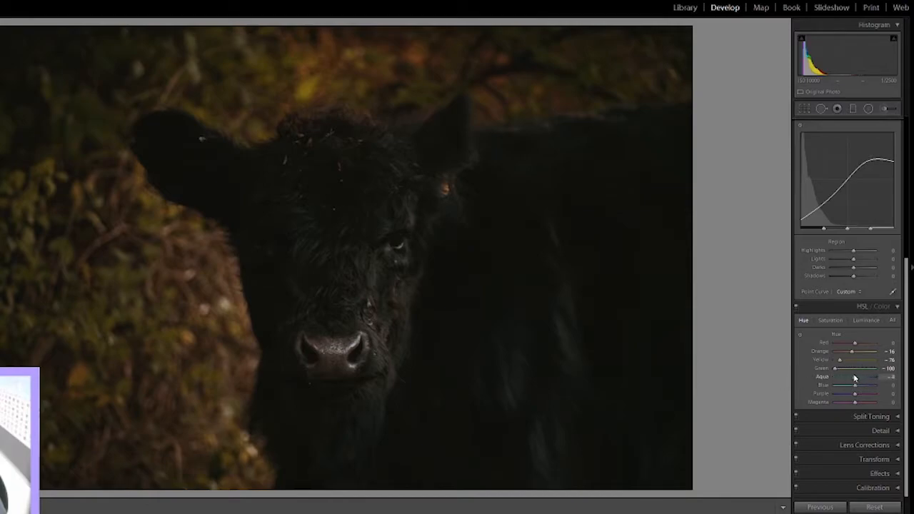
pyautogui.doubleClick(854, 377)
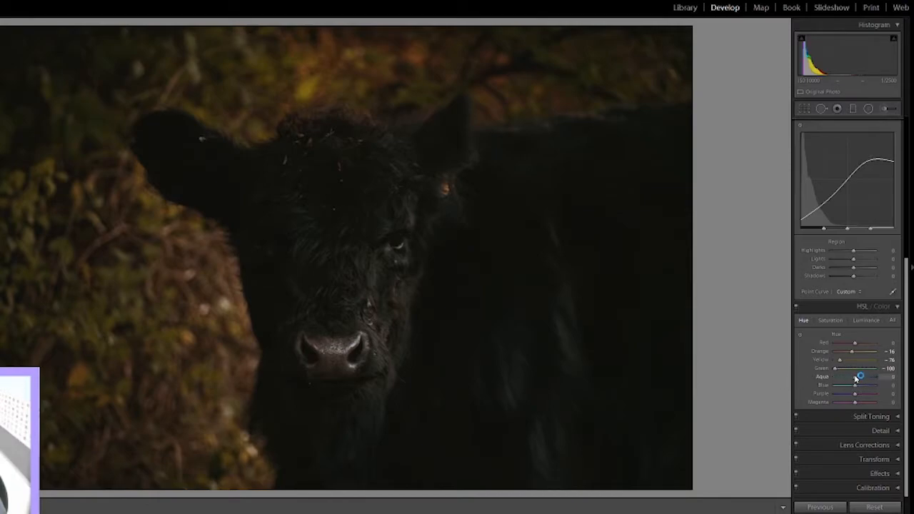
# Step: Test the HSL saturation of individual colors, raising yellow to +20 and lowering green slightly
pyautogui.click(841, 321)
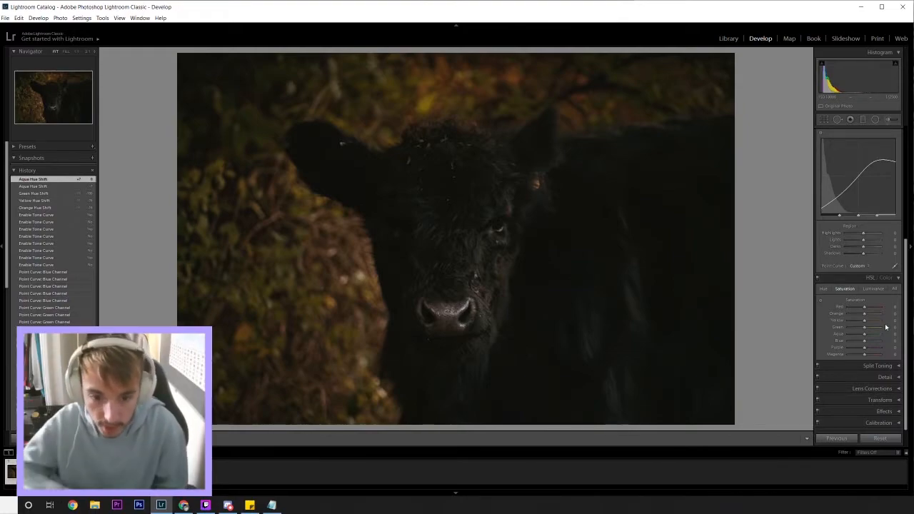
pyautogui.moveTo(353, 228); pyautogui.dragTo(412, 218)
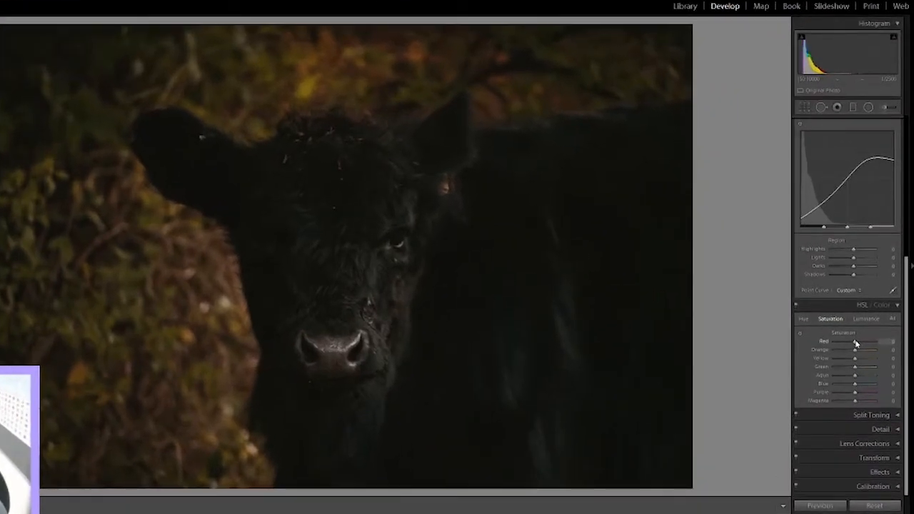
pyautogui.moveTo(845, 345); pyautogui.dragTo(794, 351)
pyautogui.moveTo(911, 357); pyautogui.dragTo(846, 353)
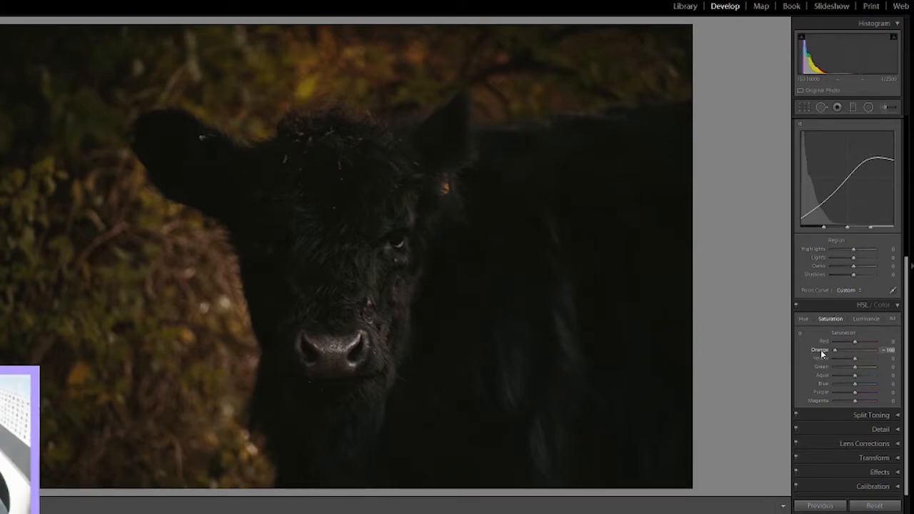
pyautogui.moveTo(855, 359)
pyautogui.mouseDown()
pyautogui.moveTo(834, 361)
pyautogui.moveTo(882, 365)
pyautogui.moveTo(866, 367)
pyautogui.mouseUp()
pyautogui.moveTo(857, 351)
pyautogui.mouseDown()
pyautogui.moveTo(848, 365)
pyautogui.moveTo(861, 368)
pyautogui.mouseUp()
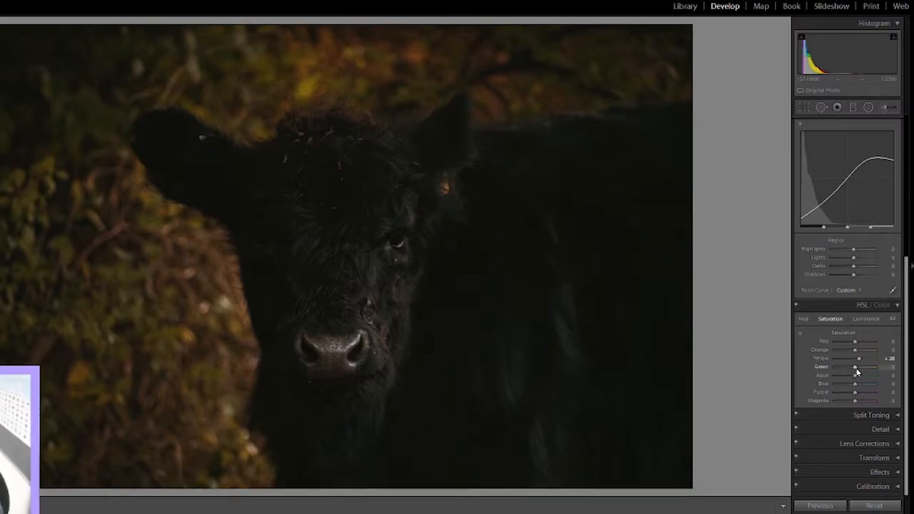
pyautogui.moveTo(856, 372)
pyautogui.mouseDown()
pyautogui.moveTo(825, 367)
pyautogui.moveTo(852, 377)
pyautogui.mouseUp()
pyautogui.moveTo(841, 376)
pyautogui.mouseDown()
pyautogui.moveTo(877, 376)
pyautogui.moveTo(836, 382)
pyautogui.moveTo(885, 380)
pyautogui.moveTo(855, 381)
pyautogui.mouseUp()
# Step: Set the HSL luminance of yellow to -7 and of green to +31
pyautogui.click(866, 321)
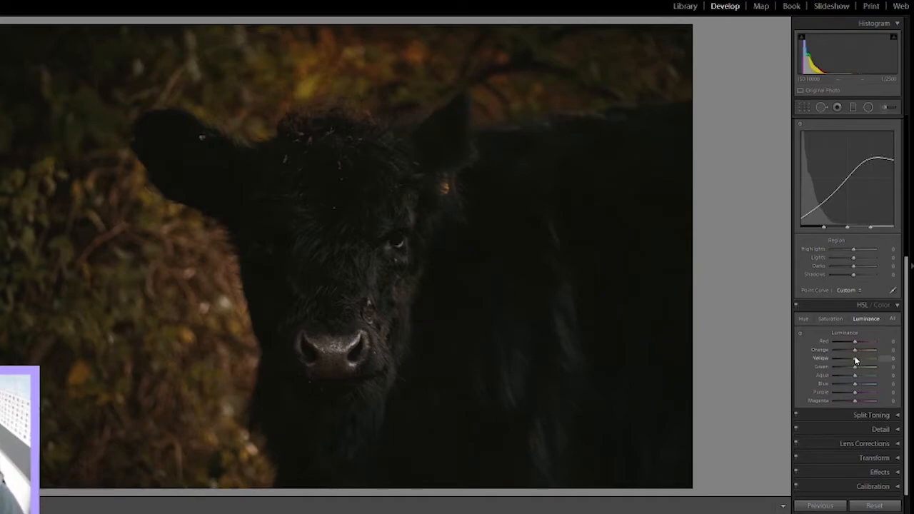
pyautogui.moveTo(851, 359); pyautogui.dragTo(866, 369)
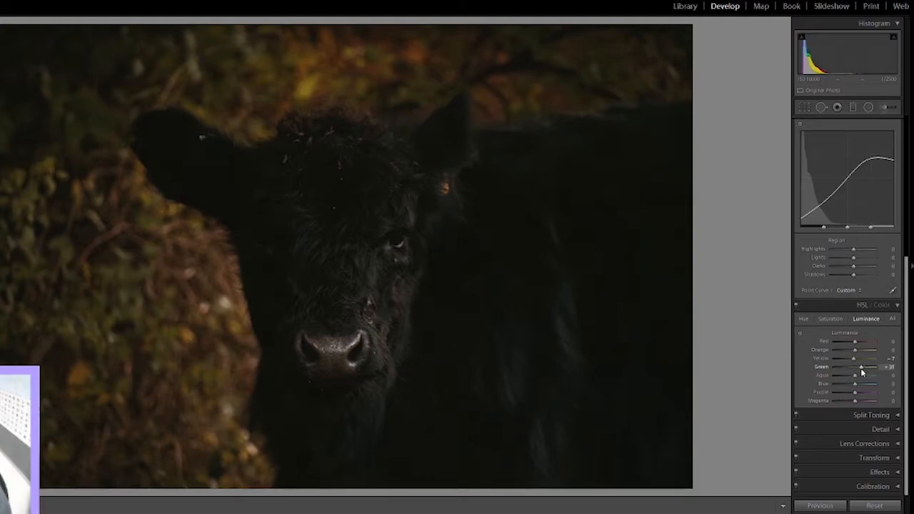
pyautogui.moveTo(854, 385)
pyautogui.mouseDown()
pyautogui.moveTo(877, 388)
pyautogui.moveTo(804, 391)
pyautogui.moveTo(907, 393)
pyautogui.moveTo(854, 378)
pyautogui.mouseUp()
pyautogui.moveTo(759, 383); pyautogui.dragTo(856, 387)
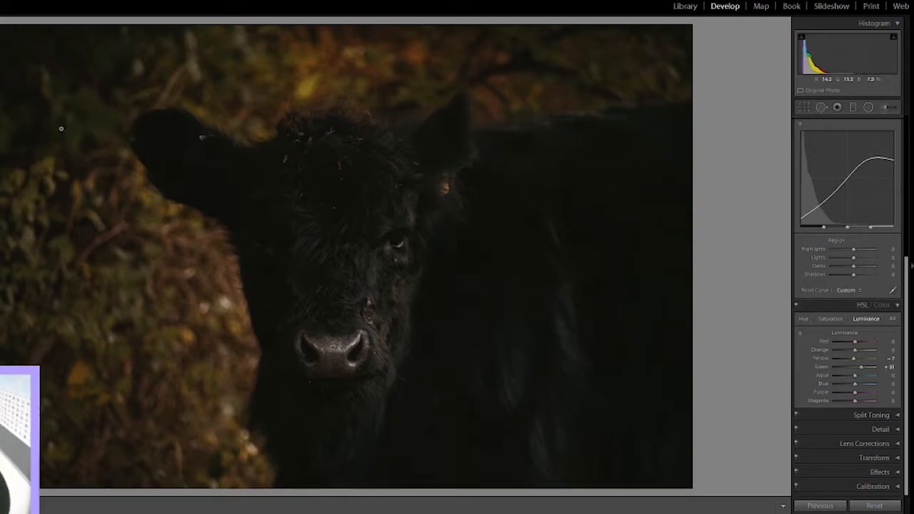
# Step: Lower the green saturation to about -40, fine-tune the orange and yellow hues, and collapse the HSL controls
pyautogui.click(831, 319)
pyautogui.moveTo(854, 367)
pyautogui.mouseDown()
pyautogui.moveTo(815, 373)
pyautogui.moveTo(839, 372)
pyautogui.mouseUp()
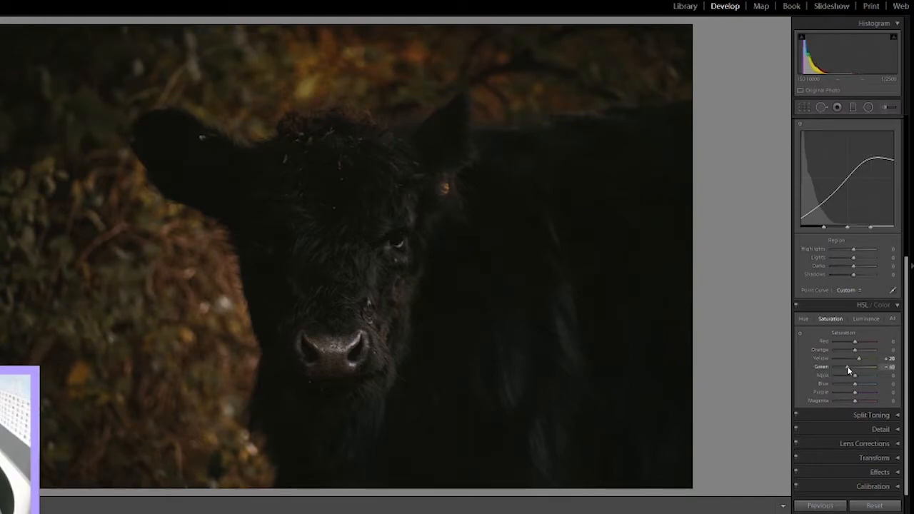
pyautogui.click(803, 318)
pyautogui.moveTo(855, 379); pyautogui.dragTo(857, 383)
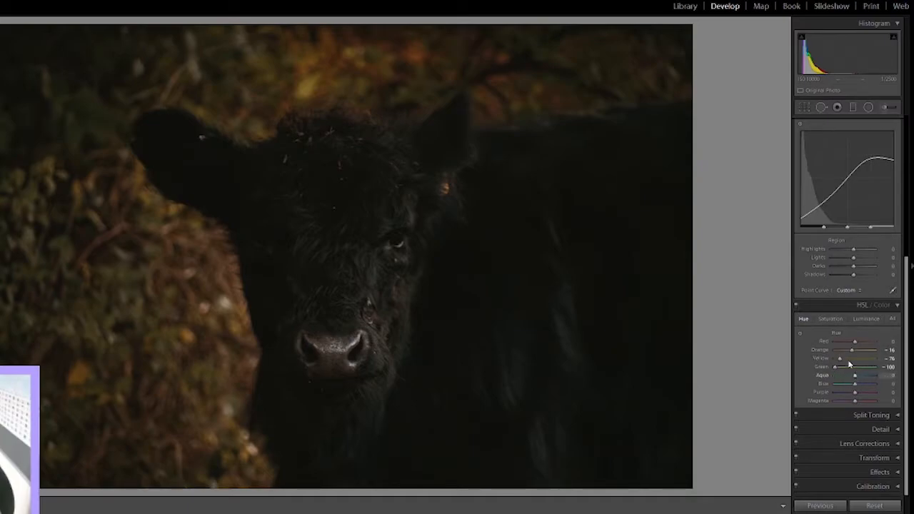
pyautogui.moveTo(858, 354); pyautogui.dragTo(838, 360)
pyautogui.click(896, 305)
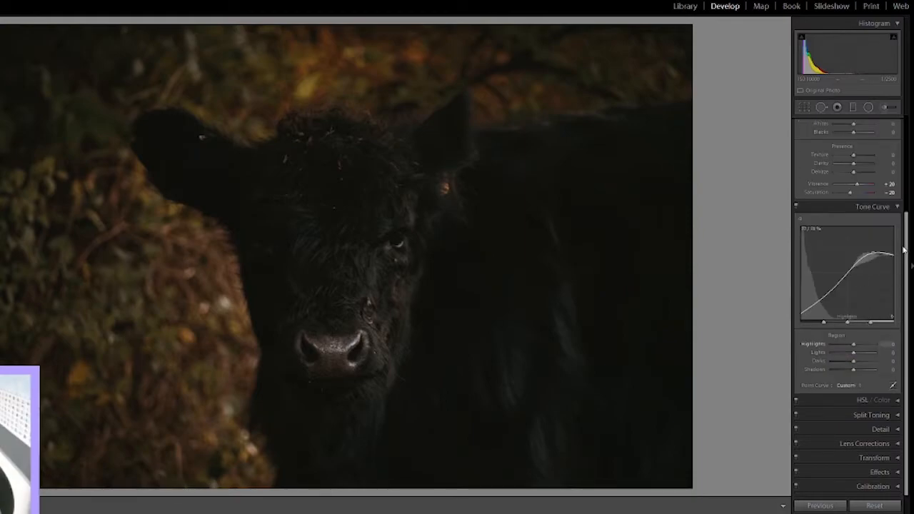
# Step: Apply luminance noise reduction to the photo and check its effect on the cow up close
pyautogui.click(898, 431)
pyautogui.moveTo(835, 438); pyautogui.dragTo(840, 439)
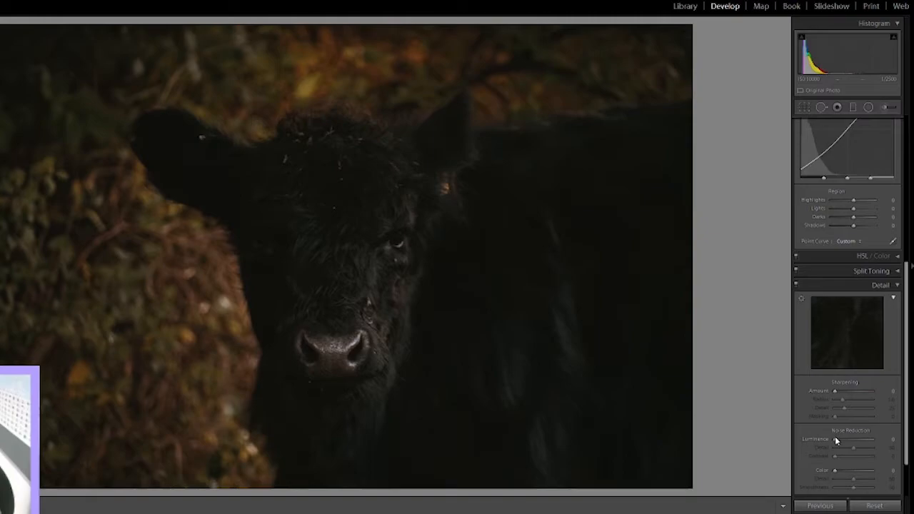
pyautogui.moveTo(691, 238); pyautogui.dragTo(696, 238)
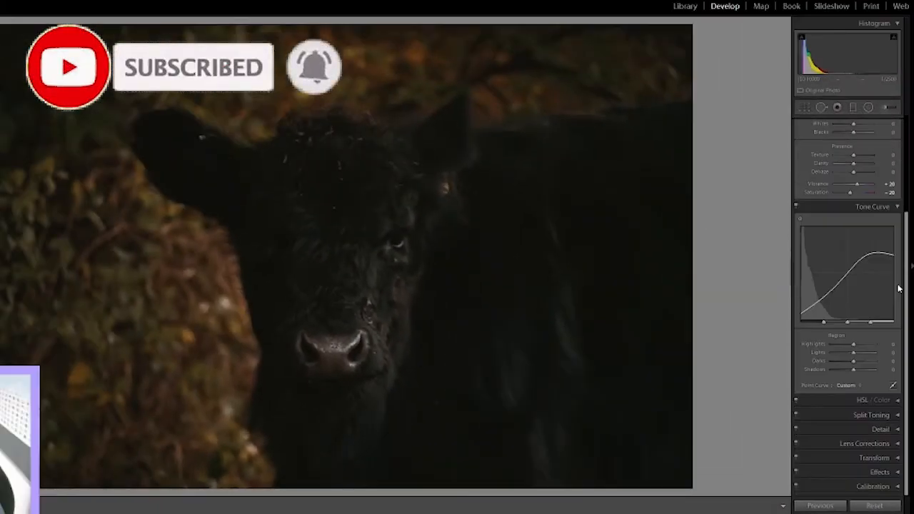
pyautogui.click(328, 198)
pyautogui.click(339, 218)
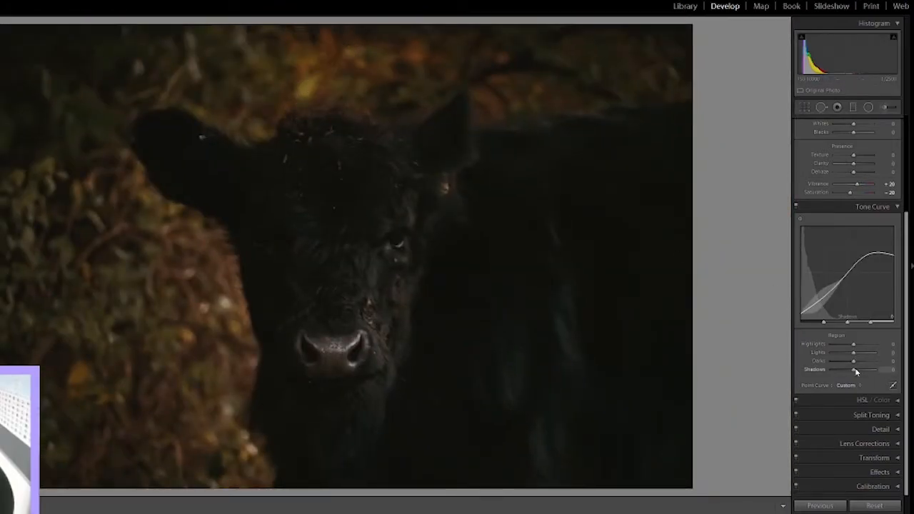
# Step: Add a subtle dark Highlight Priority post-crop vignette with an amount of about -14
pyautogui.click(898, 473)
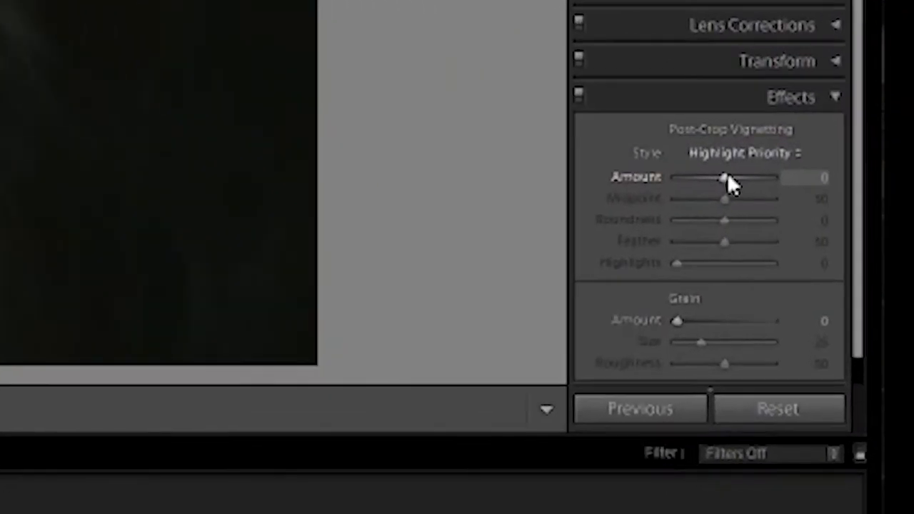
pyautogui.moveTo(725, 178); pyautogui.dragTo(721, 180)
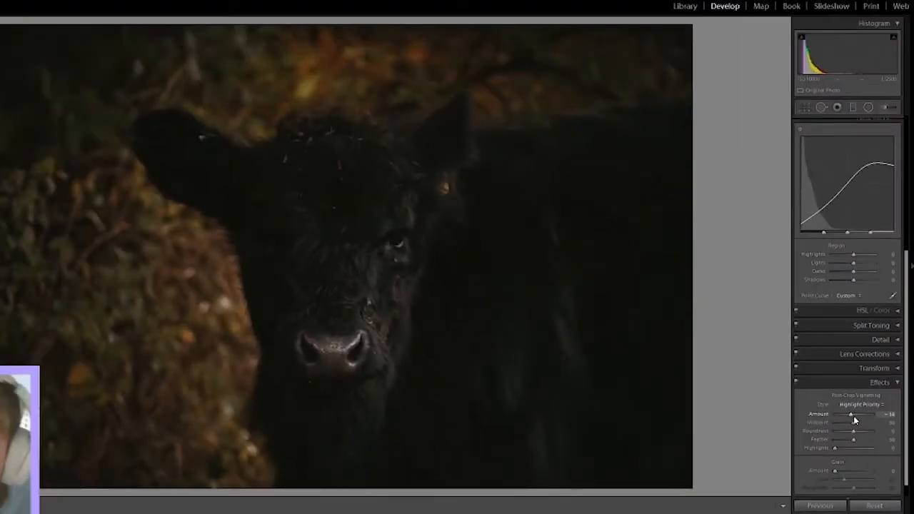
# Step: Set the tone curve's parametric regions to Lights +36, Darks -11 and Shadows +53
pyautogui.moveTo(907, 376); pyautogui.dragTo(908, 290)
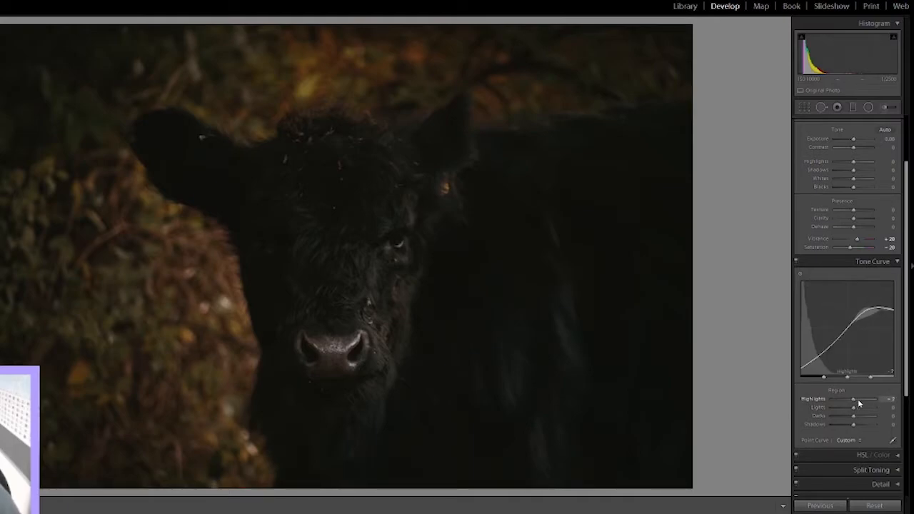
pyautogui.moveTo(854, 407)
pyautogui.mouseDown()
pyautogui.moveTo(867, 412)
pyautogui.moveTo(862, 408)
pyautogui.moveTo(856, 421)
pyautogui.mouseUp()
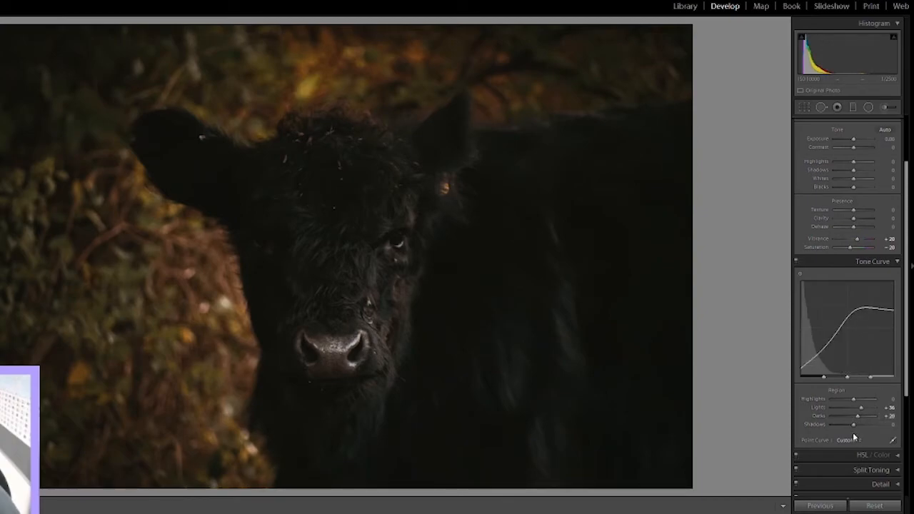
pyautogui.moveTo(851, 426)
pyautogui.mouseDown()
pyautogui.moveTo(872, 427)
pyautogui.moveTo(851, 417)
pyautogui.mouseUp()
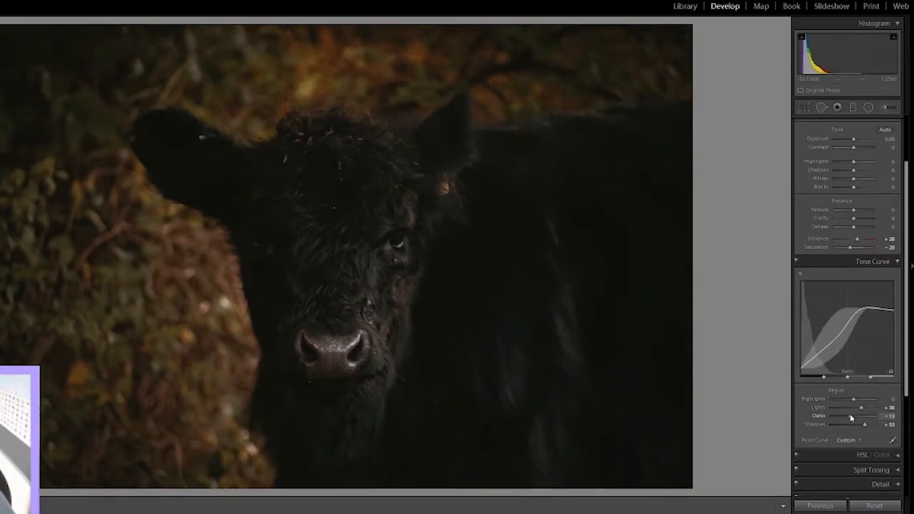
pyautogui.moveTo(849, 416); pyautogui.dragTo(850, 415)
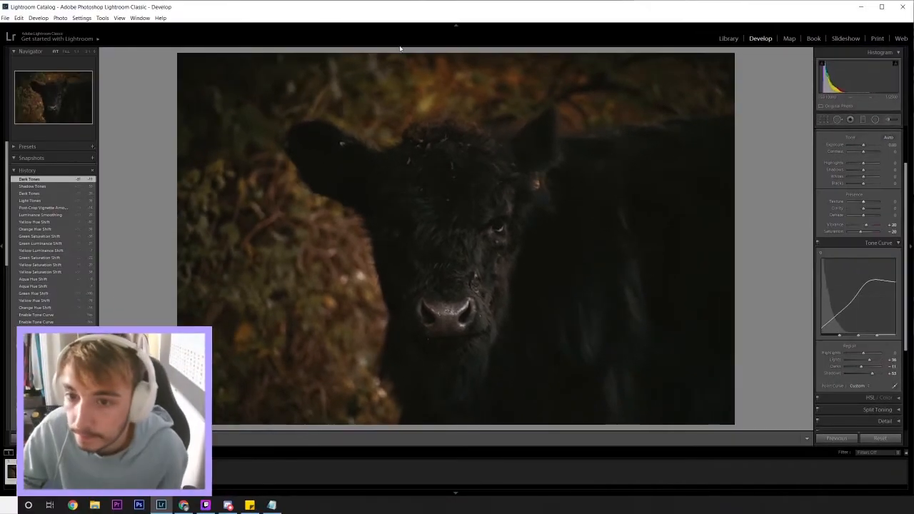
# Step: Inspect the texture of the cow's fur and the blurred foliage above its head at high zoom
pyautogui.click(328, 73)
pyautogui.moveTo(332, 74); pyautogui.dragTo(333, 205)
pyautogui.moveTo(447, 196); pyautogui.dragTo(489, 140)
pyautogui.moveTo(456, 189); pyautogui.dragTo(659, 223)
pyautogui.moveTo(444, 254); pyautogui.dragTo(512, 319)
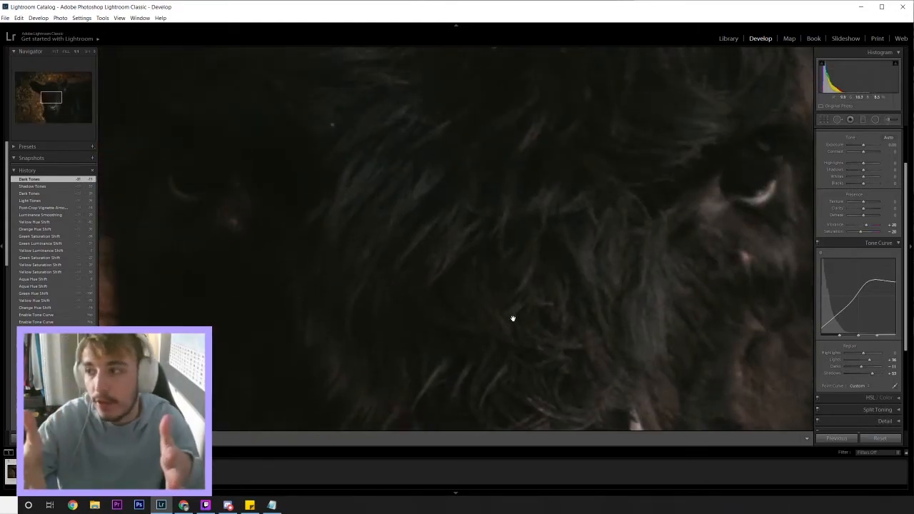
pyautogui.moveTo(511, 284); pyautogui.dragTo(511, 283)
pyautogui.moveTo(454, 118); pyautogui.dragTo(490, 218)
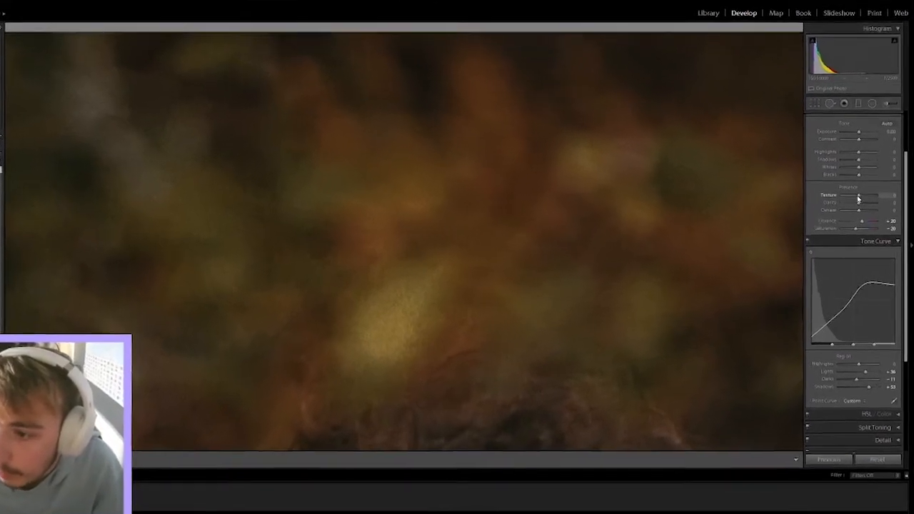
# Step: Set Texture to -100 and check the smoothing on the whole photo and on the fur up close
pyautogui.moveTo(863, 202); pyautogui.dragTo(810, 205)
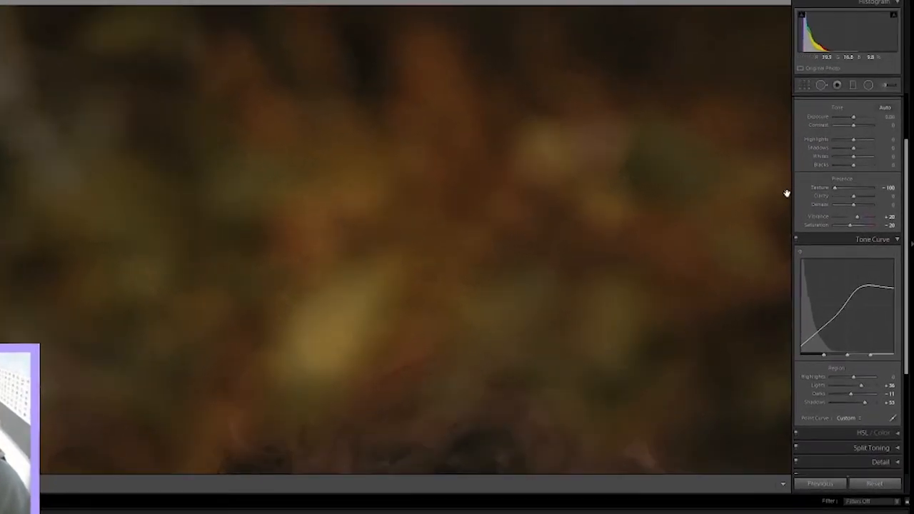
pyautogui.click(267, 137)
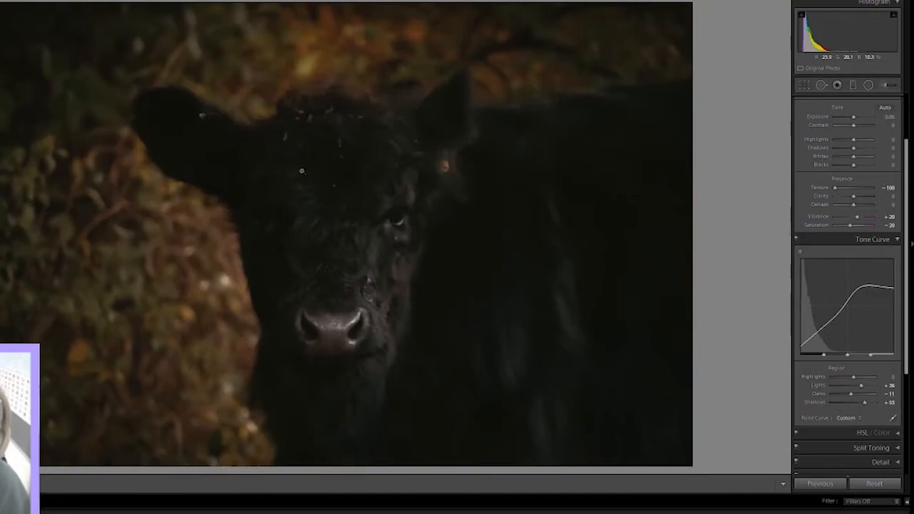
pyautogui.moveTo(327, 249); pyautogui.dragTo(478, 384)
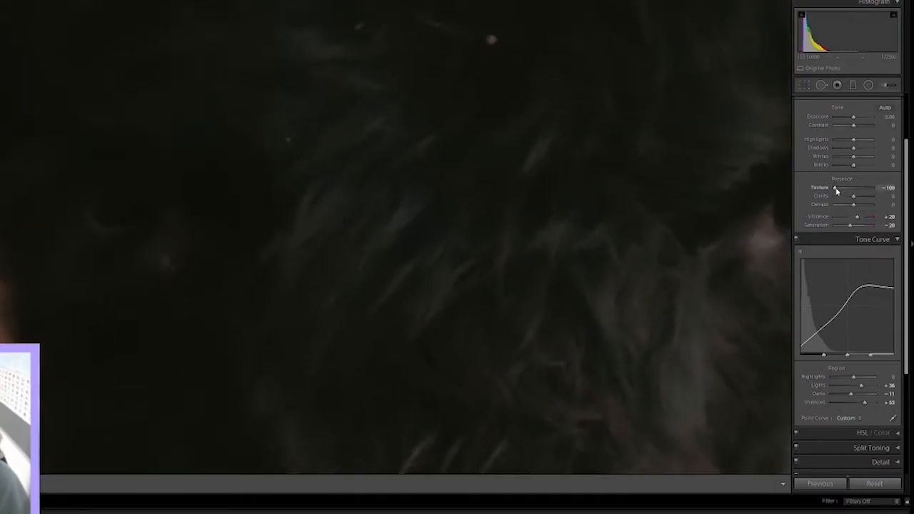
# Step: Try Texture at +100 and inspect its effect on the cow's fur, nose and blurred foliage at high zoom
pyautogui.moveTo(861, 193); pyautogui.dragTo(908, 198)
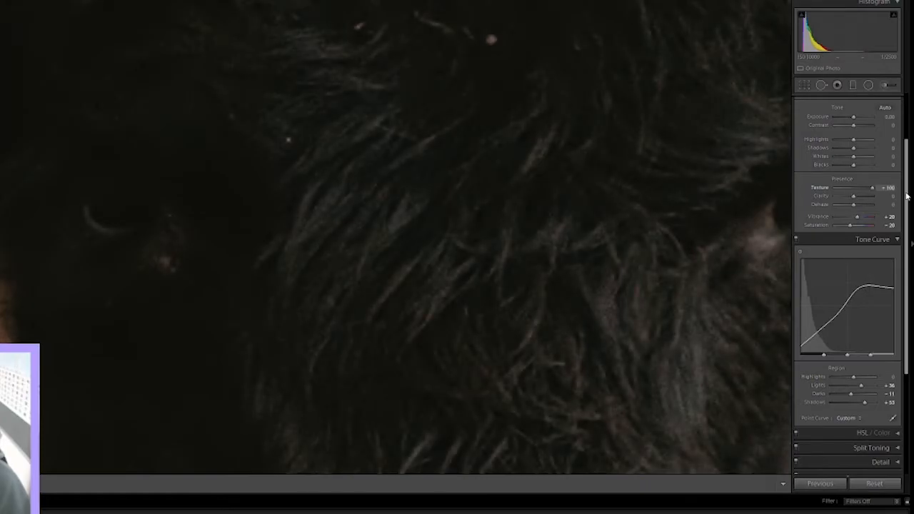
pyautogui.moveTo(521, 172); pyautogui.dragTo(515, 177)
pyautogui.click(516, 177)
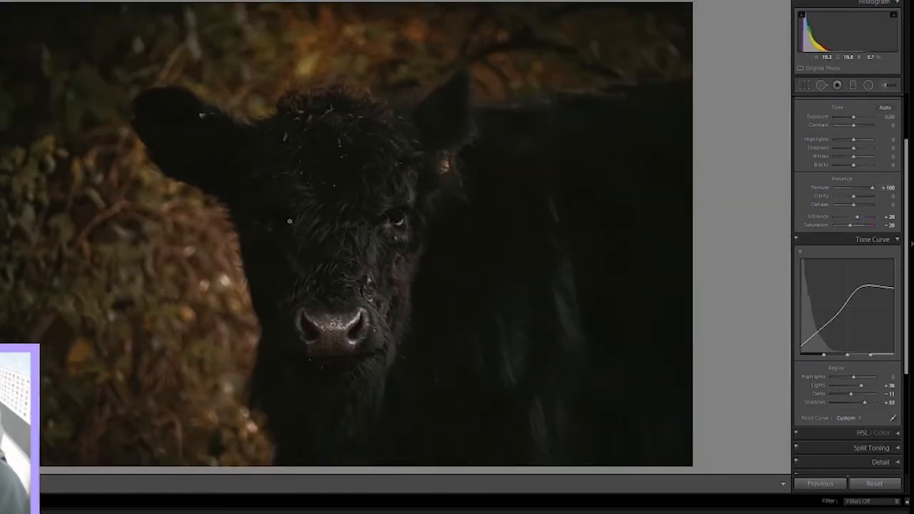
pyautogui.click(326, 21)
pyautogui.moveTo(327, 21); pyautogui.dragTo(308, 200)
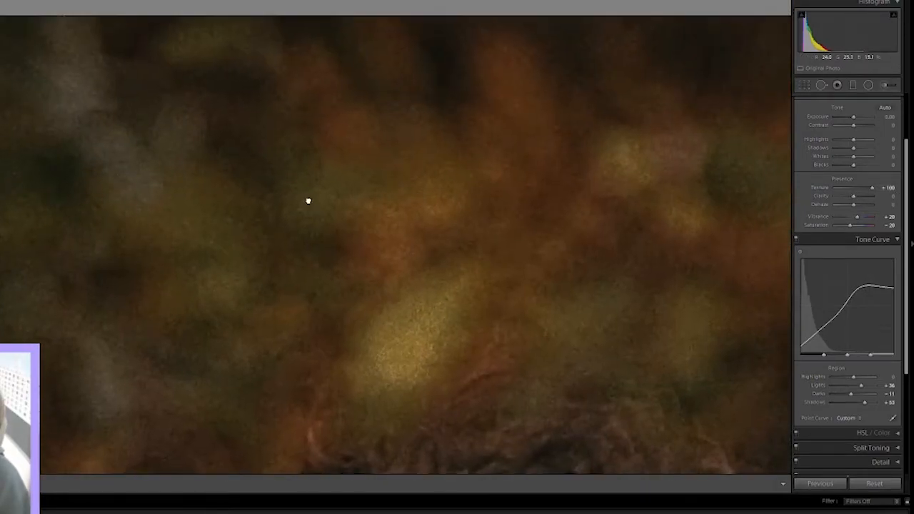
pyautogui.moveTo(431, 456); pyautogui.dragTo(365, 147)
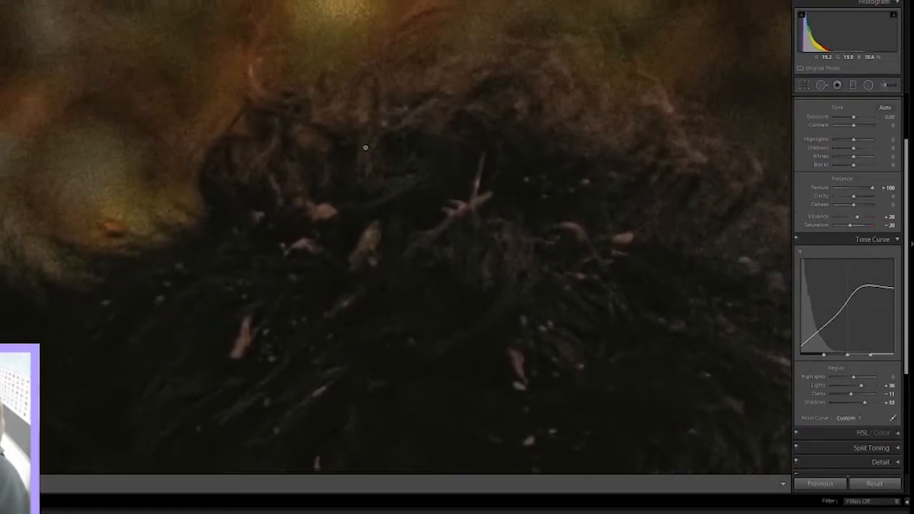
pyautogui.click(365, 147)
pyautogui.click(345, 234)
pyautogui.moveTo(393, 270); pyautogui.dragTo(508, 74)
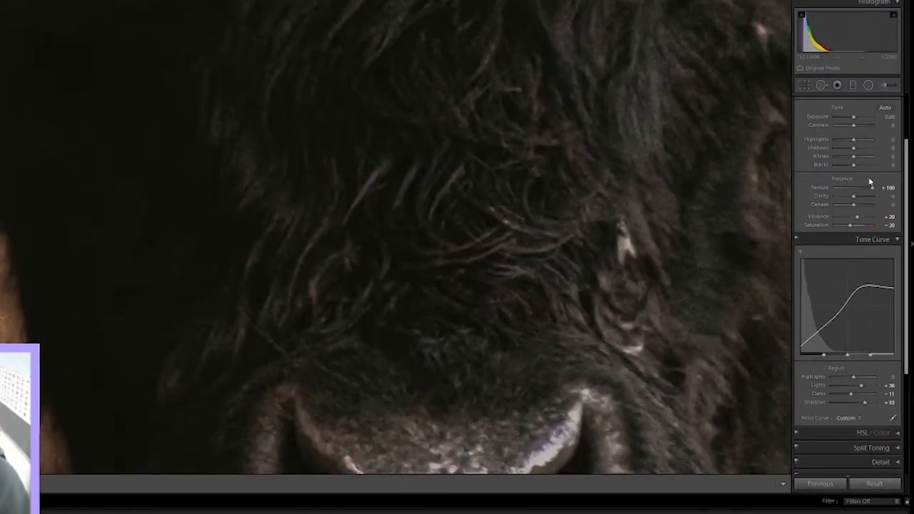
# Step: Set Texture to -50 and check the smoothing on the whole photo and on the dark fur of the cow's body
pyautogui.moveTo(868, 188); pyautogui.dragTo(840, 189)
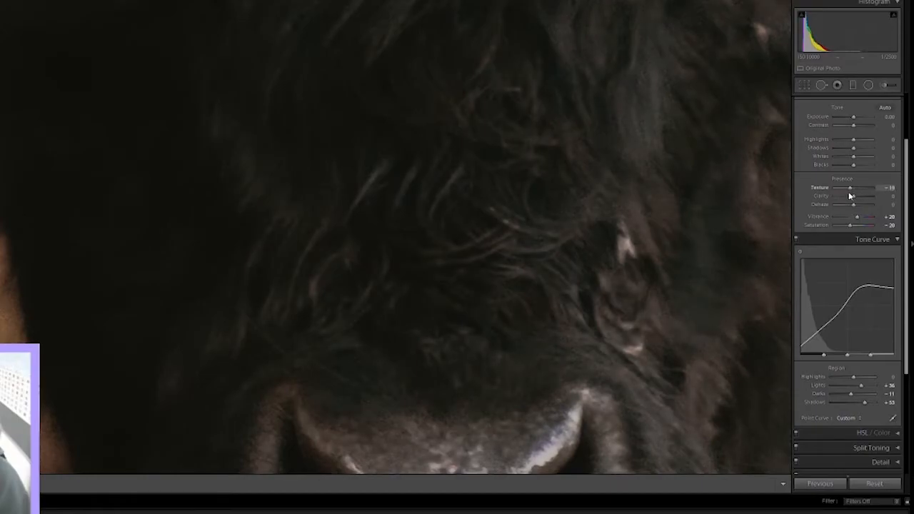
pyautogui.moveTo(850, 193); pyautogui.dragTo(846, 191)
pyautogui.click(733, 181)
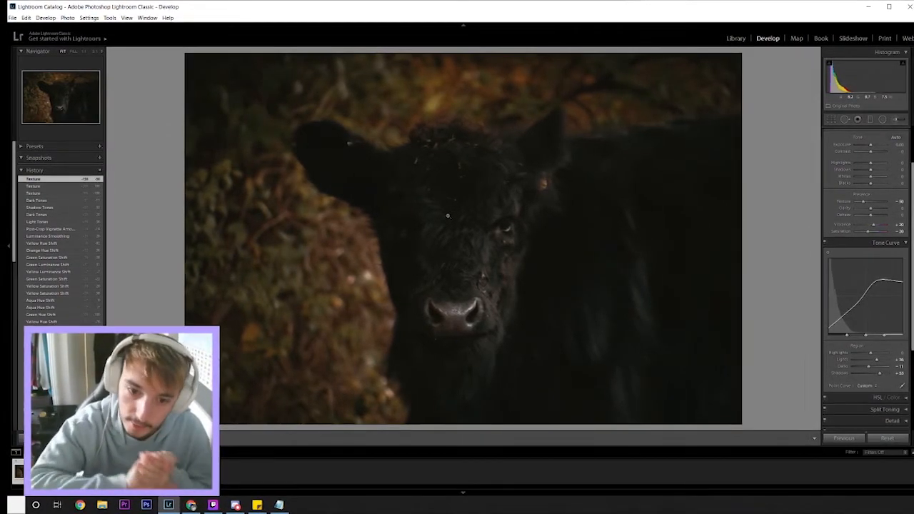
pyautogui.click(434, 94)
pyautogui.click(481, 209)
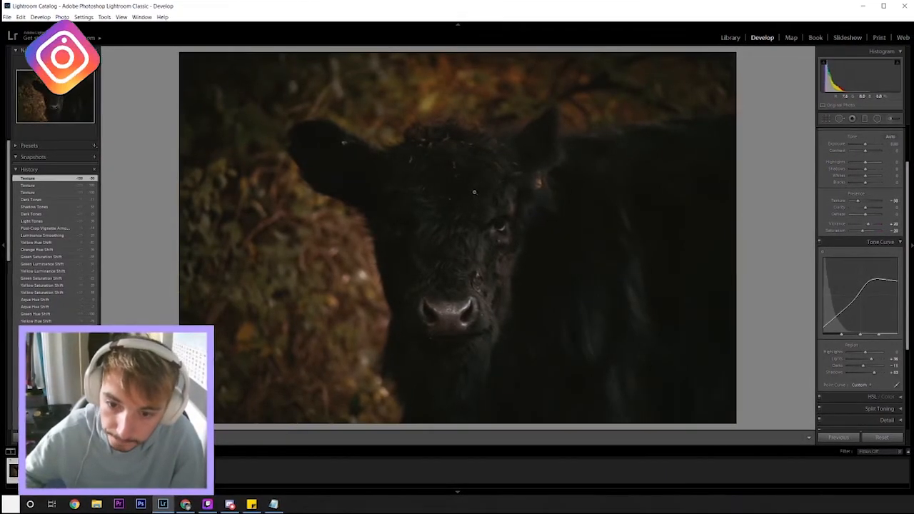
pyautogui.click(597, 333)
pyautogui.moveTo(597, 334); pyautogui.dragTo(591, 179)
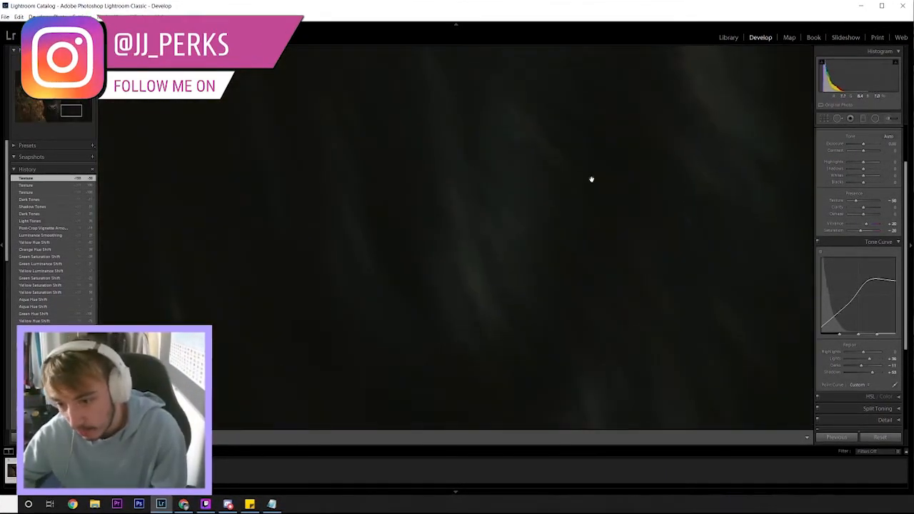
pyautogui.click(633, 146)
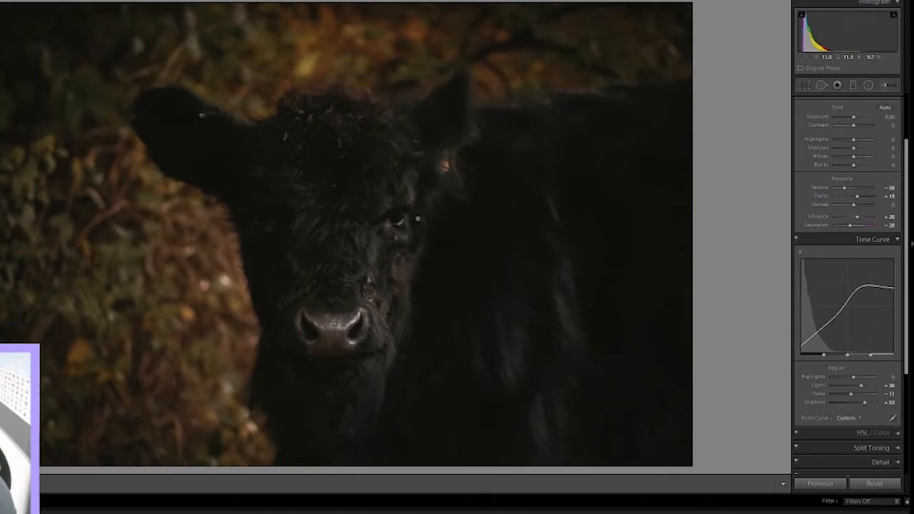
# Step: Inspect the effect of the raised Clarity on the foliage and the cow's head fur at high zoom
pyautogui.click(304, 115)
pyautogui.moveTo(355, 86); pyautogui.dragTo(378, 139)
pyautogui.moveTo(376, 435); pyautogui.dragTo(357, 68)
pyautogui.moveTo(432, 461); pyautogui.dragTo(382, 43)
pyautogui.click(406, 119)
# Step: Try Dehaze at its maximum, then settle on a Dehaze value of +24
pyautogui.moveTo(875, 207); pyautogui.dragTo(888, 197)
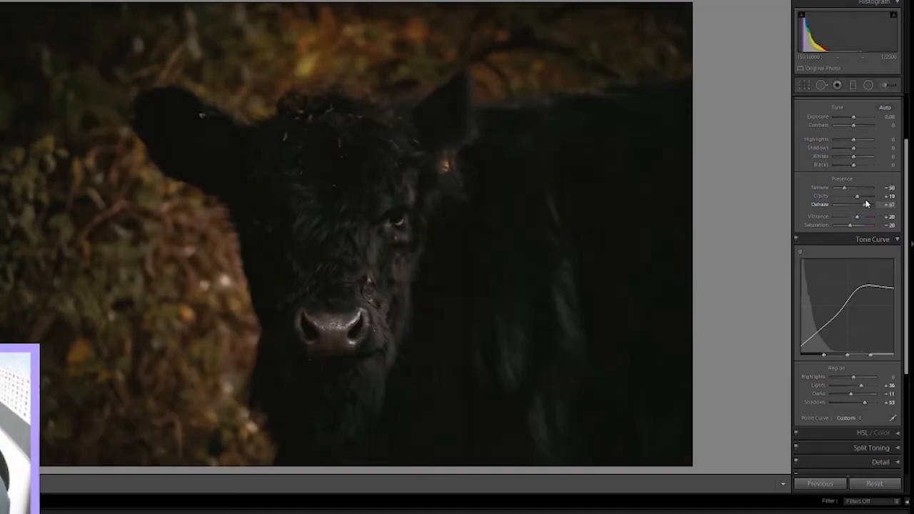
pyautogui.moveTo(866, 204)
pyautogui.mouseDown()
pyautogui.moveTo(851, 205)
pyautogui.moveTo(879, 210)
pyautogui.mouseUp()
pyautogui.moveTo(856, 215)
pyautogui.mouseDown()
pyautogui.moveTo(877, 213)
pyautogui.moveTo(832, 213)
pyautogui.moveTo(866, 222)
pyautogui.mouseUp()
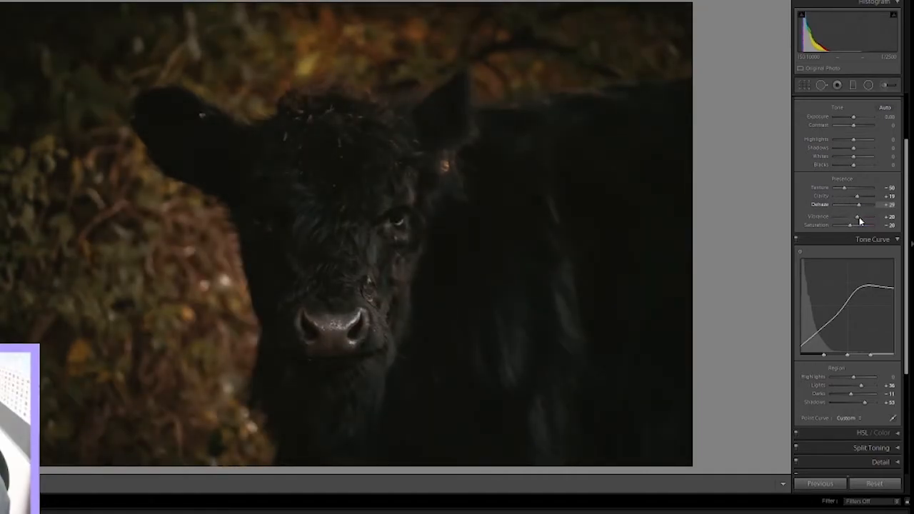
pyautogui.moveTo(858, 217); pyautogui.dragTo(857, 217)
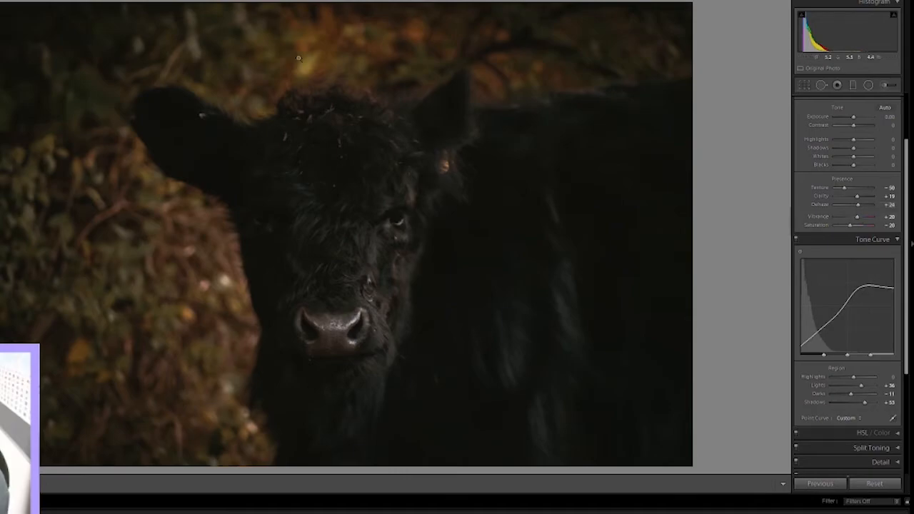
# Step: Set Contrast to +21 and Highlights to +14, checking the bright foliage above the cow's head up close
pyautogui.scroll(3, 807, 156)
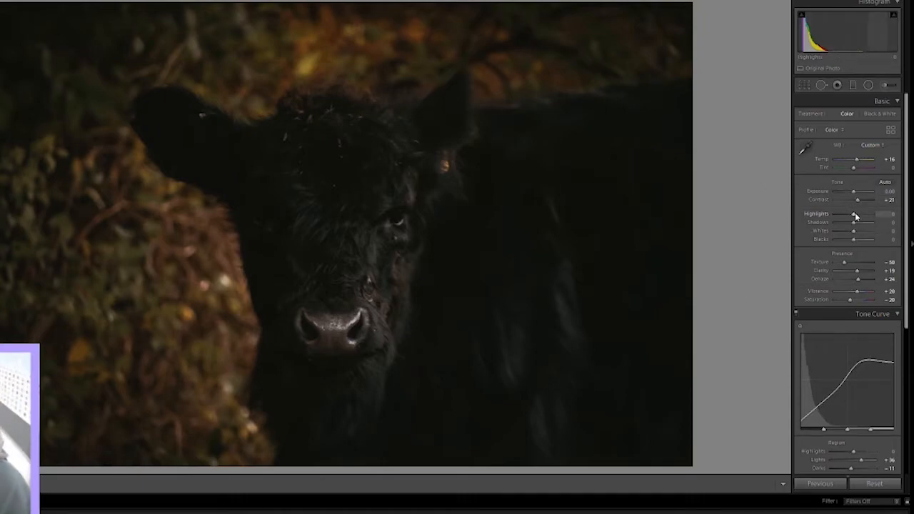
pyautogui.moveTo(863, 215); pyautogui.dragTo(858, 220)
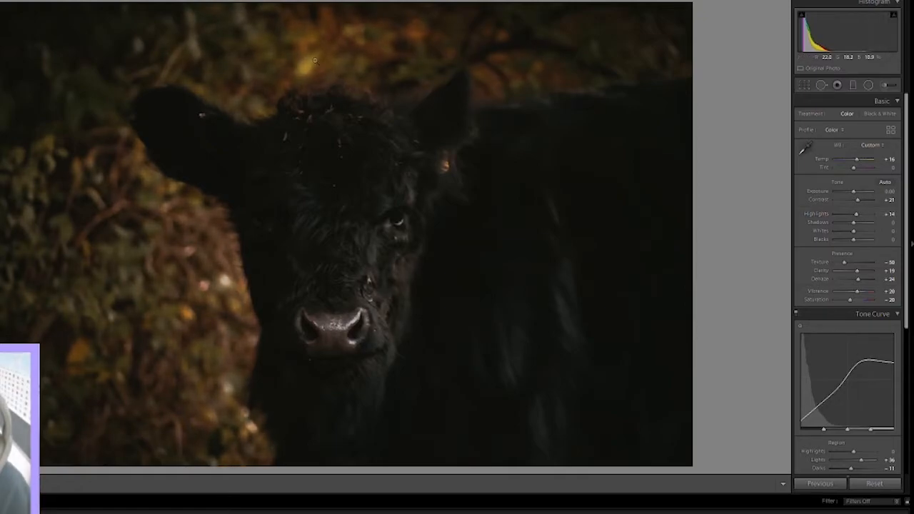
pyautogui.click(303, 97)
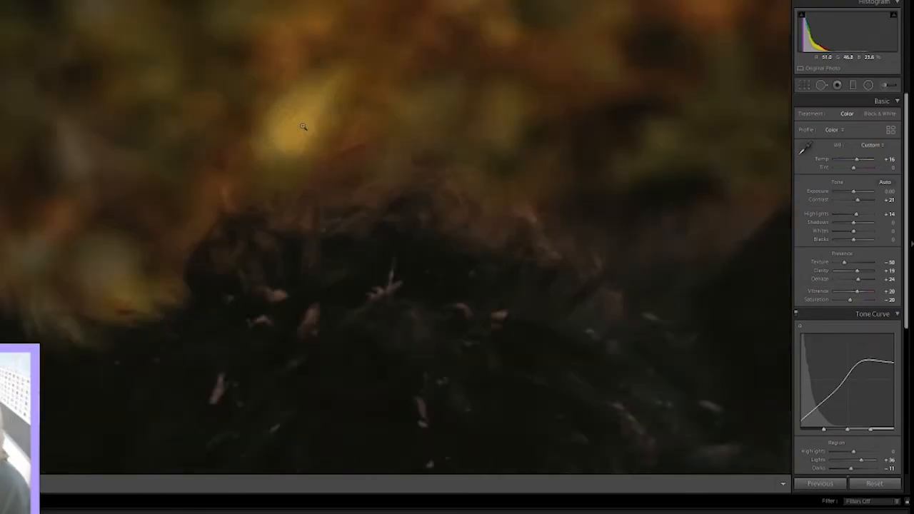
pyautogui.click(304, 118)
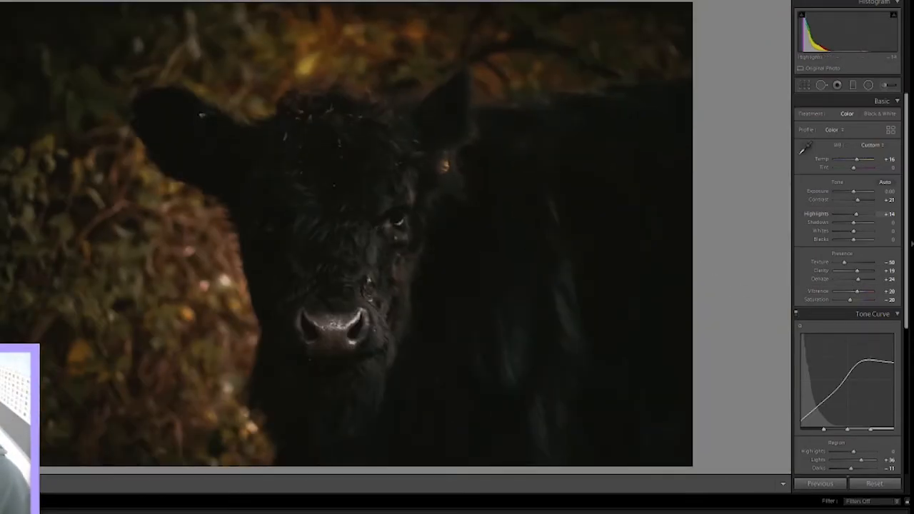
# Step: Darken the photo's tones with Shadows at -7, Whites at -12 and Blacks at -10
pyautogui.moveTo(855, 225)
pyautogui.mouseDown()
pyautogui.moveTo(884, 226)
pyautogui.moveTo(854, 226)
pyautogui.moveTo(869, 228)
pyautogui.mouseUp()
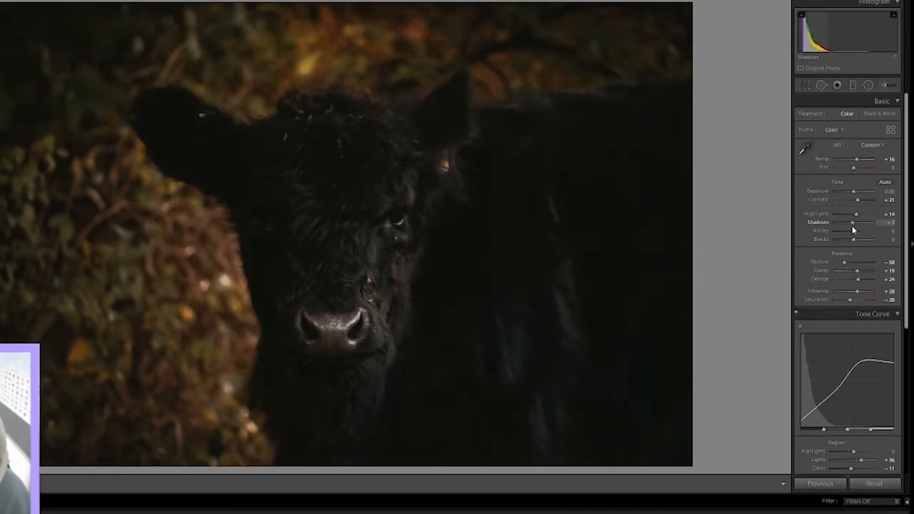
pyautogui.moveTo(856, 232); pyautogui.dragTo(849, 236)
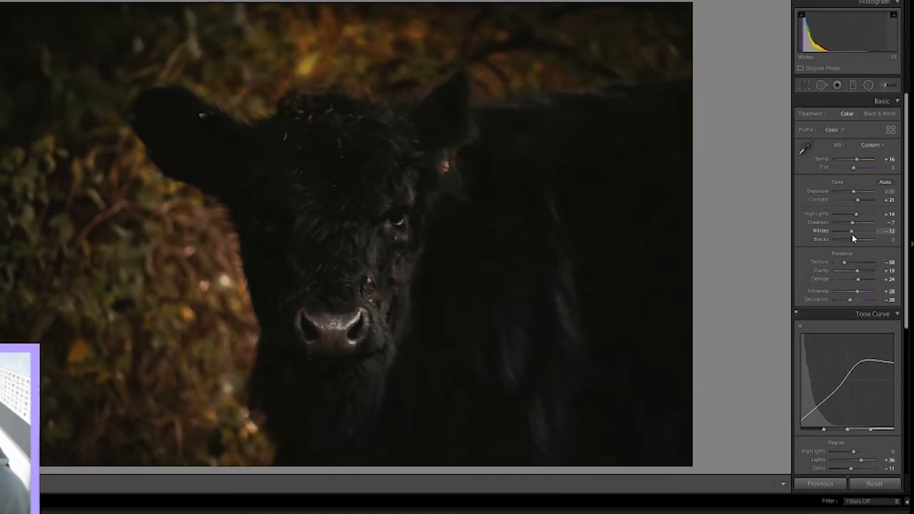
pyautogui.moveTo(854, 243); pyautogui.dragTo(851, 244)
pyautogui.click(435, 217)
pyautogui.click(435, 216)
# Step: Strengthen the photo's colors by setting Vibrance to +36 and Saturation to -10
pyautogui.scroll(-2, 821, 264)
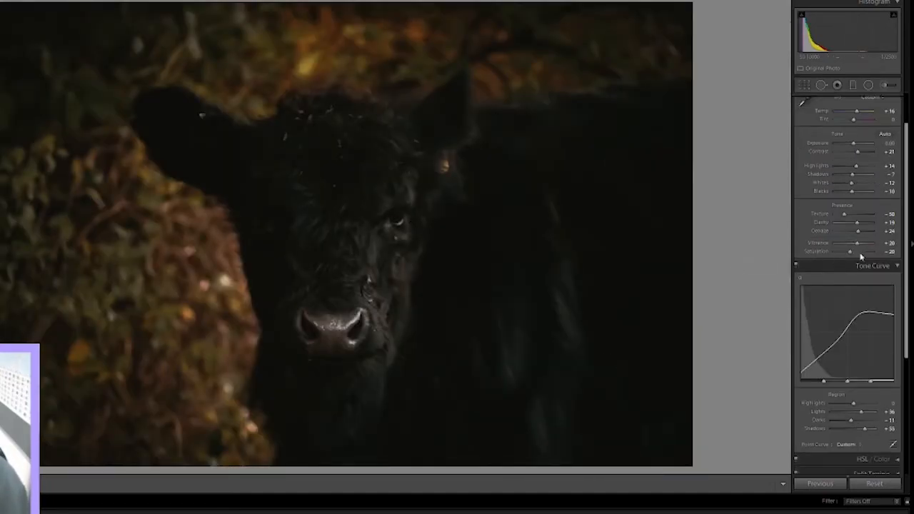
pyautogui.moveTo(857, 246); pyautogui.dragTo(881, 246)
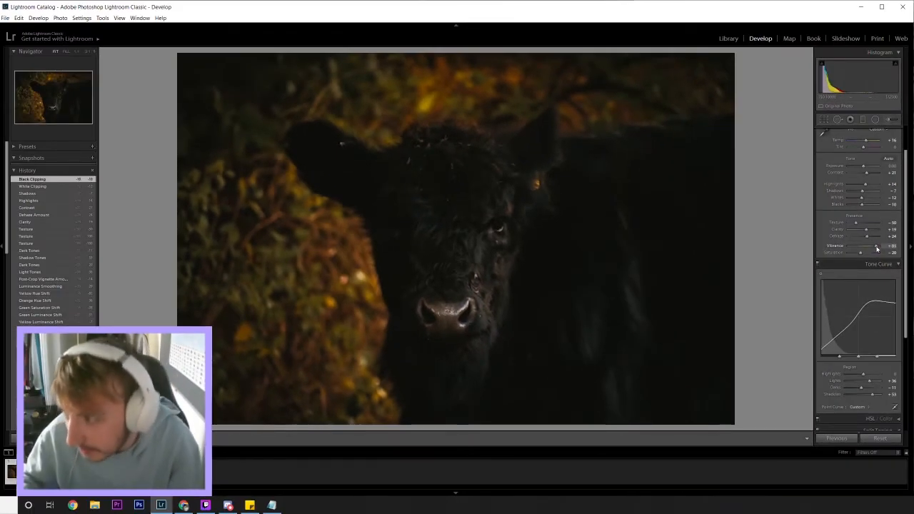
pyautogui.moveTo(877, 248); pyautogui.dragTo(875, 249)
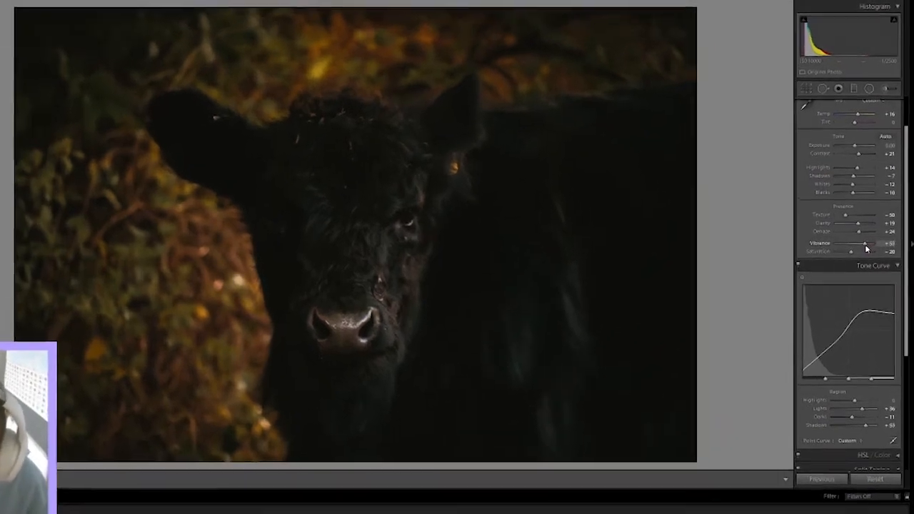
pyautogui.moveTo(866, 247); pyautogui.dragTo(859, 247)
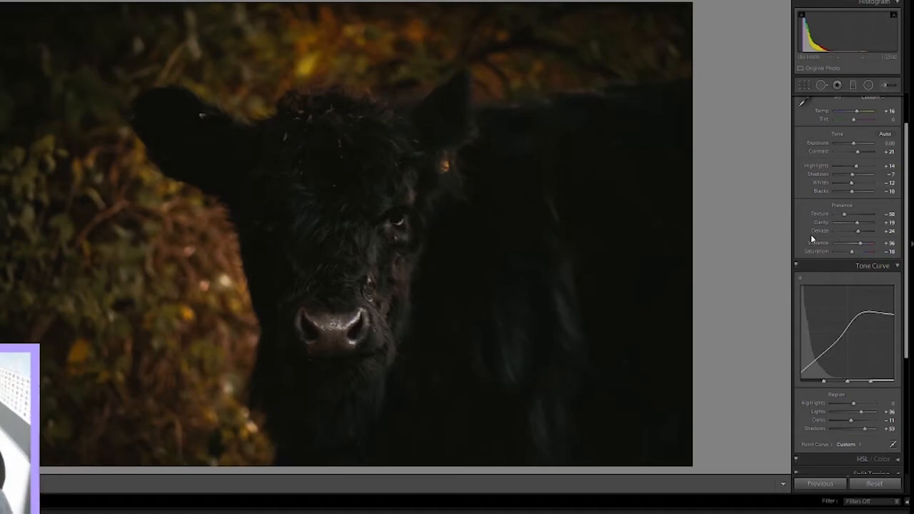
# Step: Raise the Yellow saturation in the HSL adjustments to +49
pyautogui.scroll(-5, 810, 235)
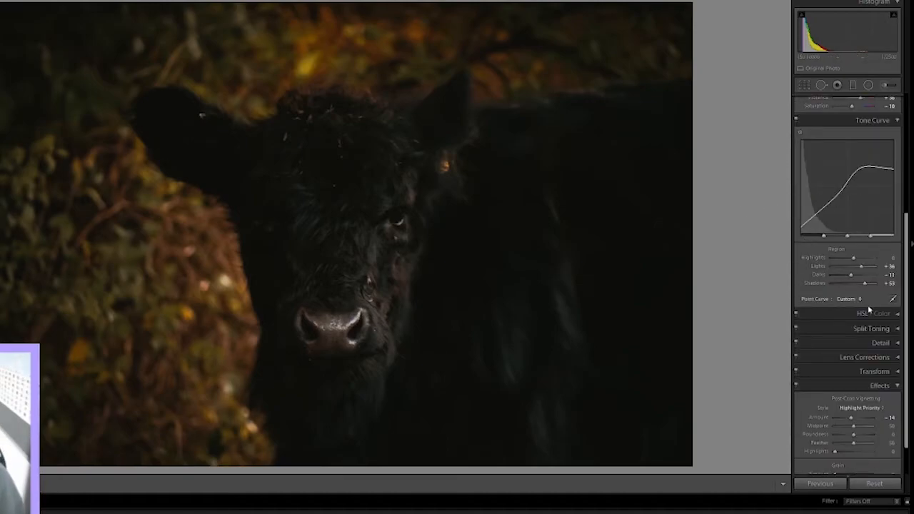
pyautogui.click(871, 312)
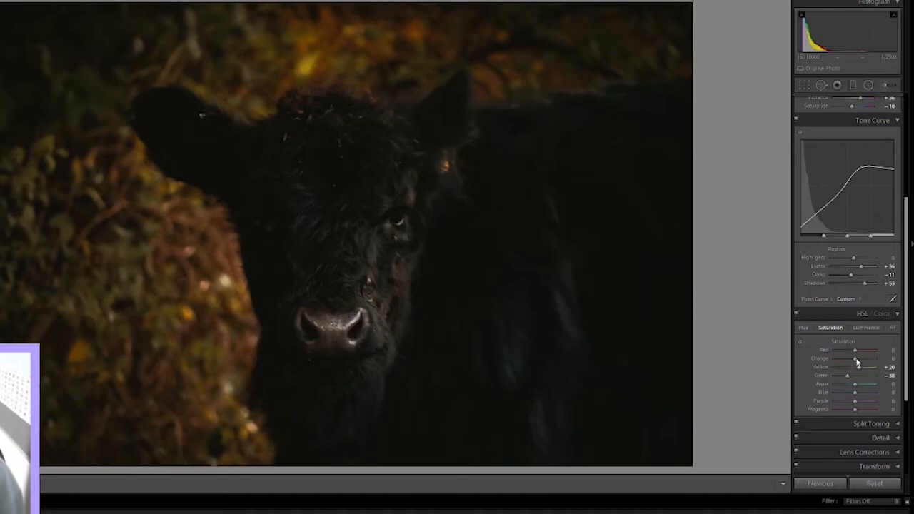
pyautogui.moveTo(857, 361)
pyautogui.mouseDown()
pyautogui.moveTo(886, 368)
pyautogui.moveTo(861, 373)
pyautogui.mouseUp()
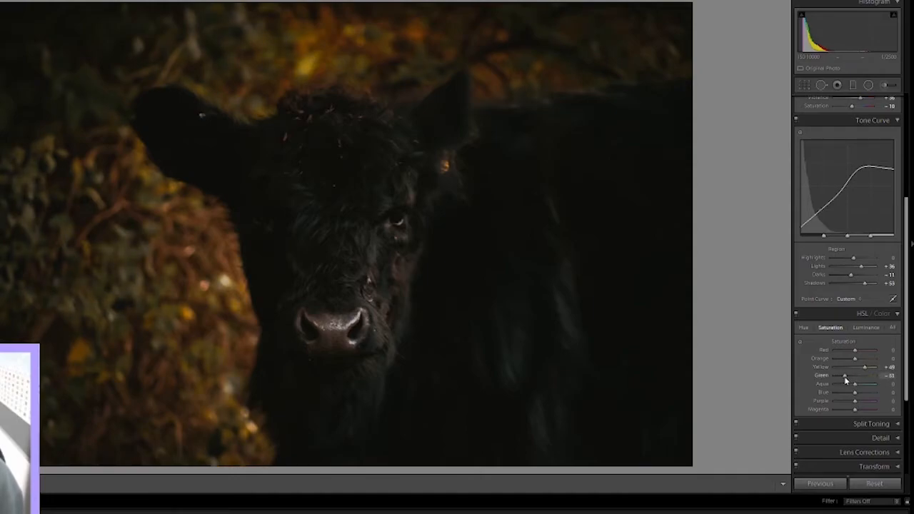
# Step: Shift the Green hue to +67 and set the Green saturation to -100
pyautogui.click(803, 328)
pyautogui.moveTo(835, 379); pyautogui.dragTo(889, 375)
pyautogui.click(830, 327)
pyautogui.moveTo(855, 376); pyautogui.dragTo(814, 382)
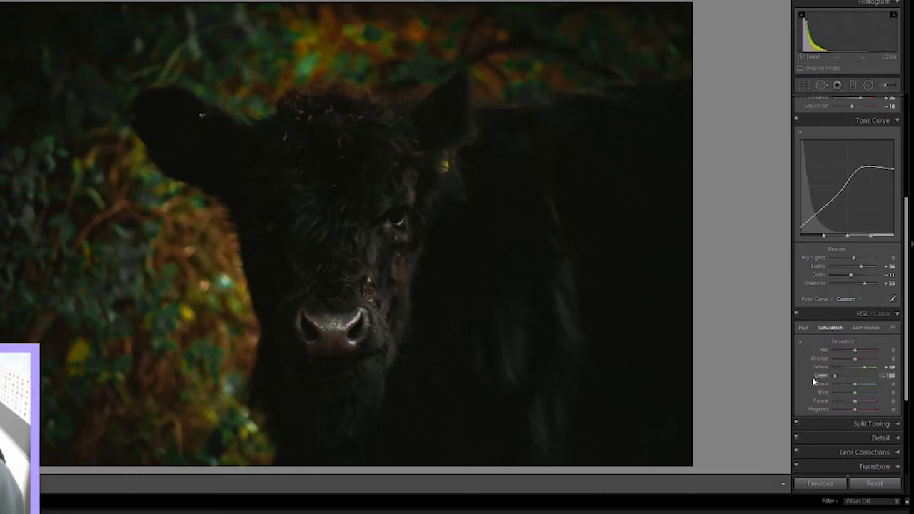
# Step: Shift the Green hue strongly back toward yellow, lower the Aqua hue to -100, and return to the HSL saturation settings
pyautogui.click(803, 327)
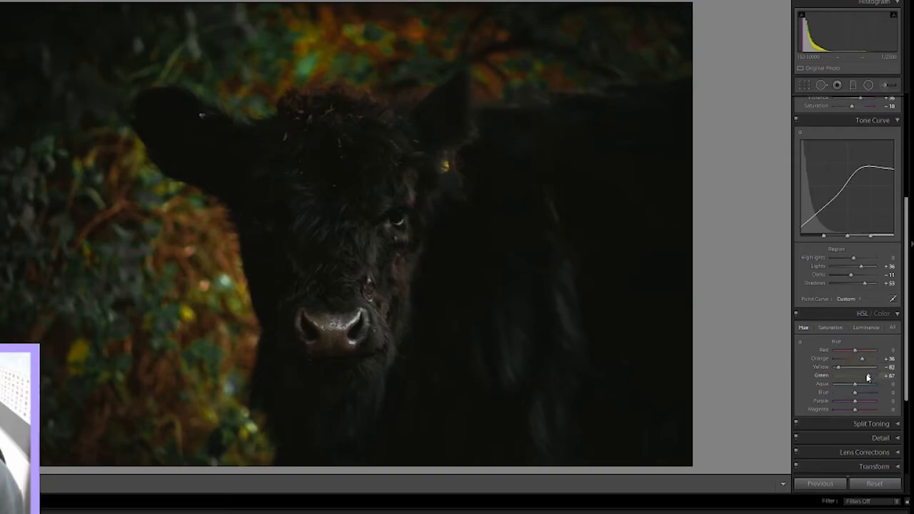
pyautogui.moveTo(858, 380); pyautogui.dragTo(823, 378)
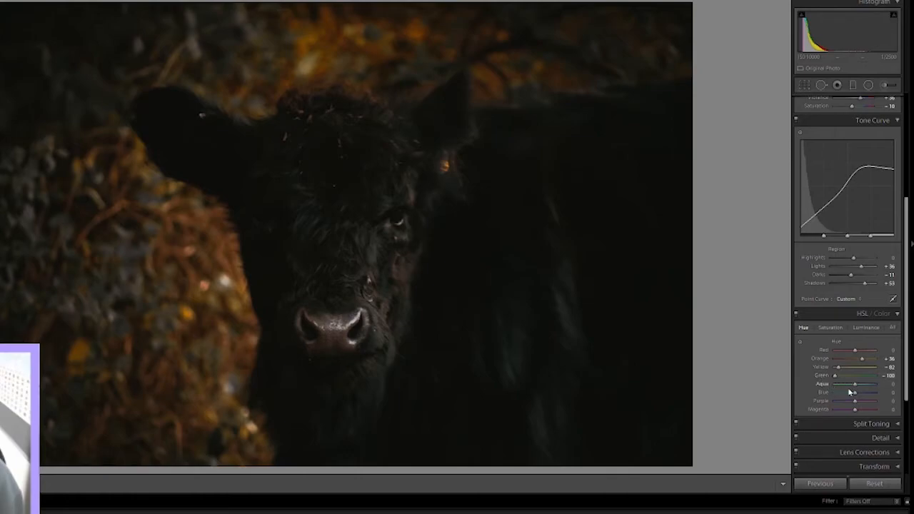
pyautogui.moveTo(856, 385); pyautogui.dragTo(865, 367)
pyautogui.click(820, 327)
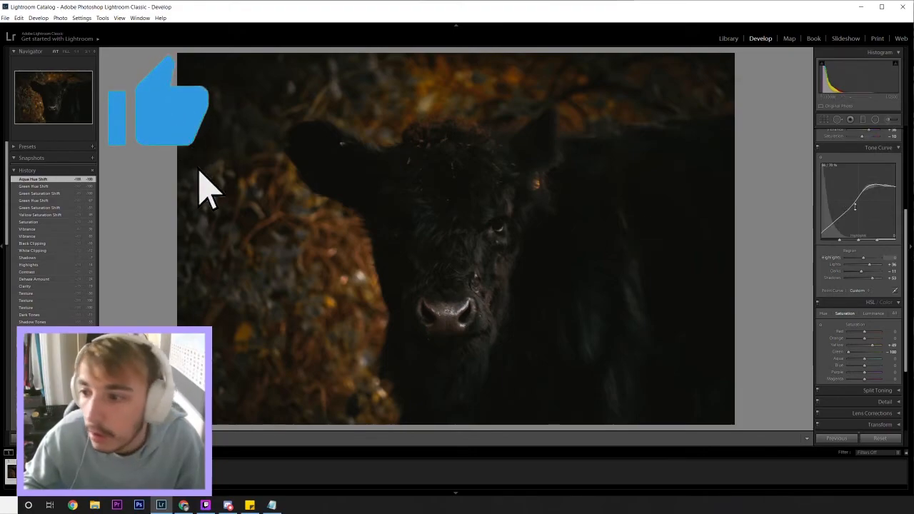
# Step: Compare the original and graded photo side by side, inspecting the fur and foliage at high zoom and the whole image
pyautogui.scroll(5, 823, 273)
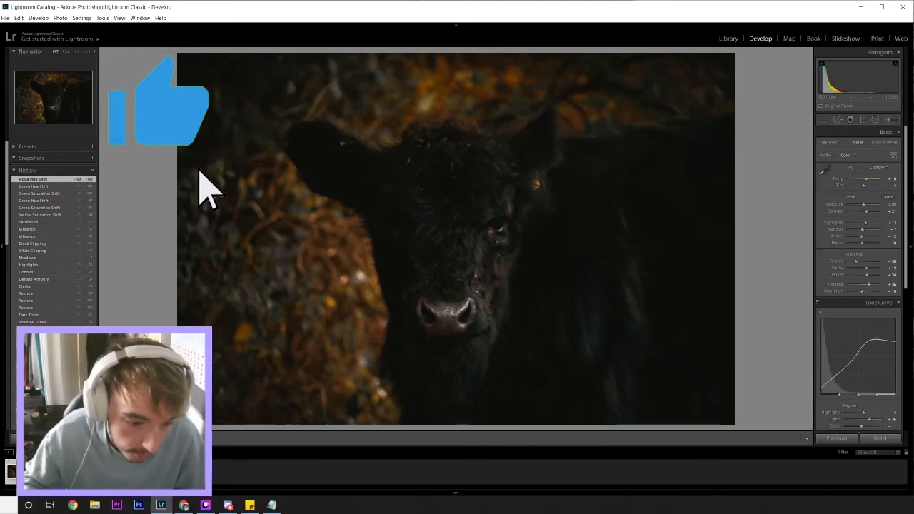
pyautogui.press('y')
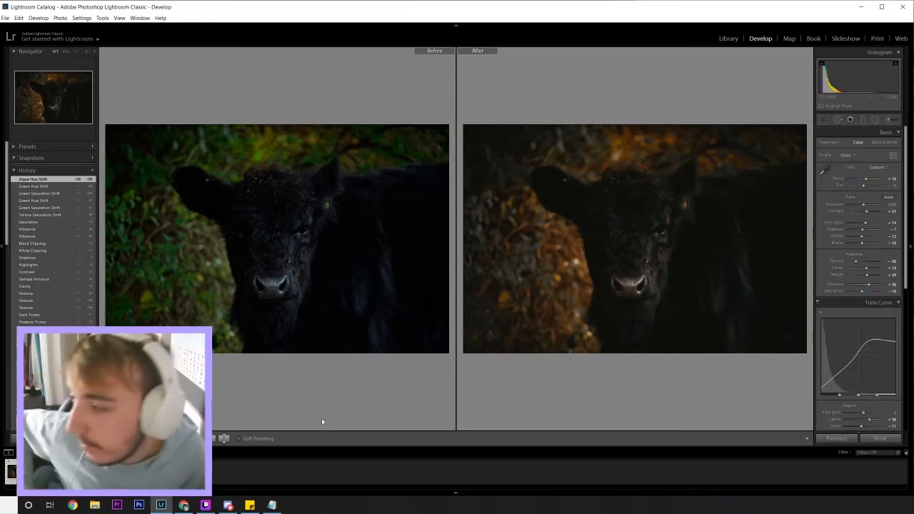
pyautogui.click(260, 256)
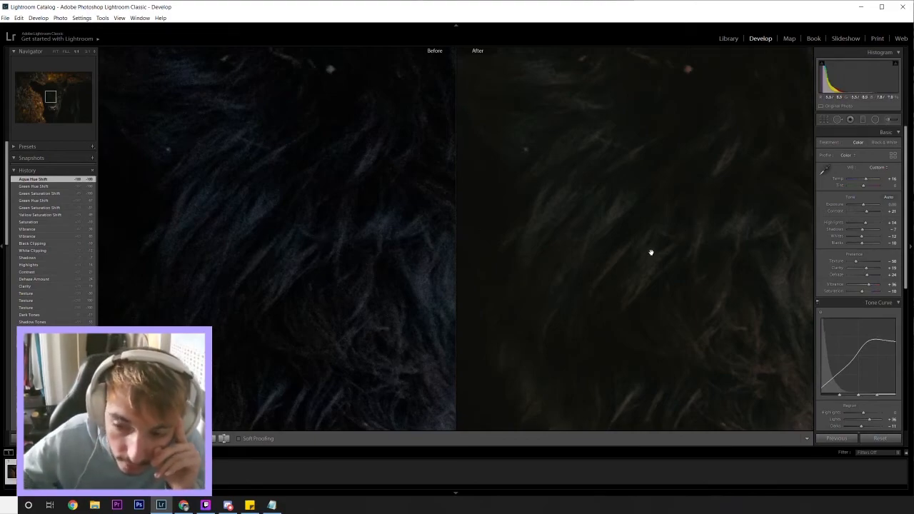
pyautogui.moveTo(627, 215); pyautogui.dragTo(636, 408)
pyautogui.moveTo(644, 345); pyautogui.dragTo(644, 344)
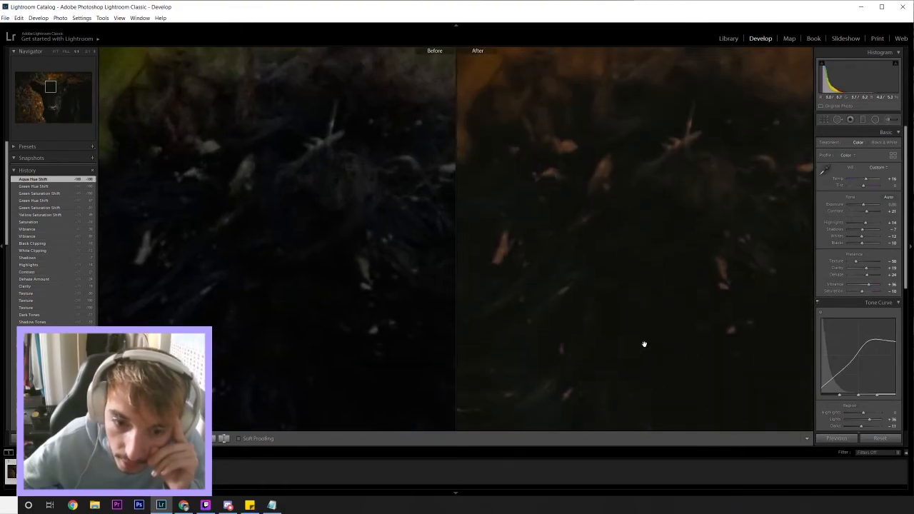
pyautogui.scroll(5, 663, 298)
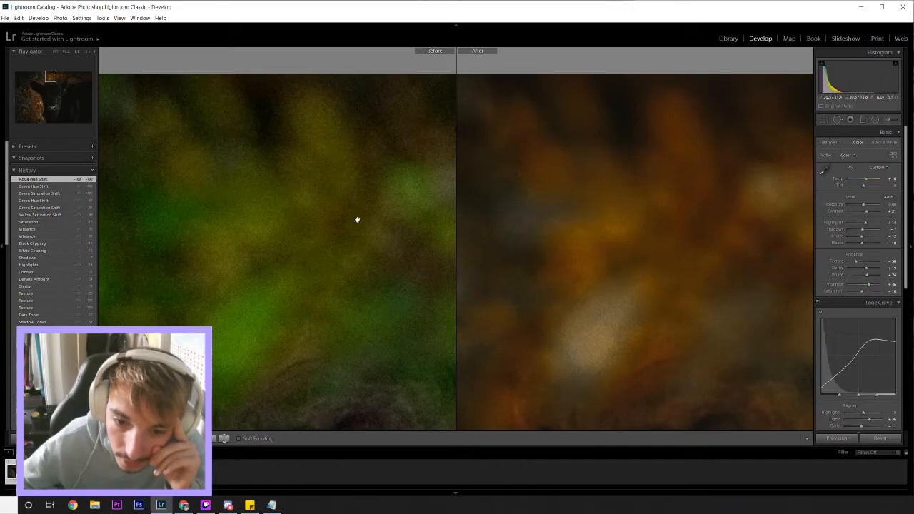
pyautogui.click(551, 220)
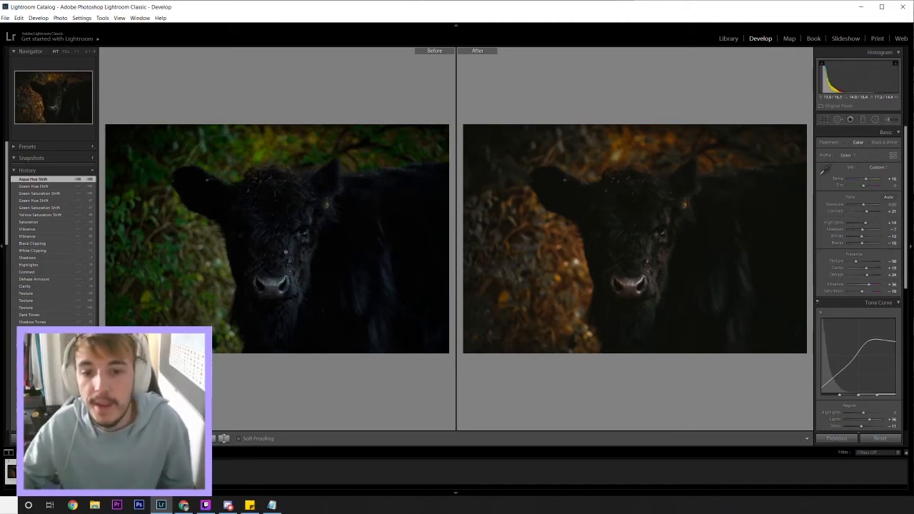
# Step: Adjust the Green and Yellow luminance in the HSL adjustments and return to the HSL saturation settings
pyautogui.moveTo(623, 252); pyautogui.dragTo(633, 224)
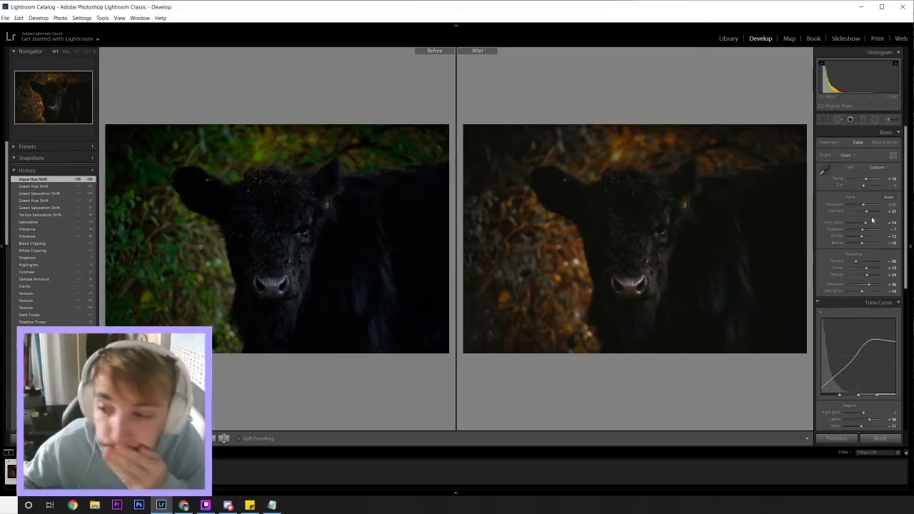
pyautogui.scroll(-5, 825, 248)
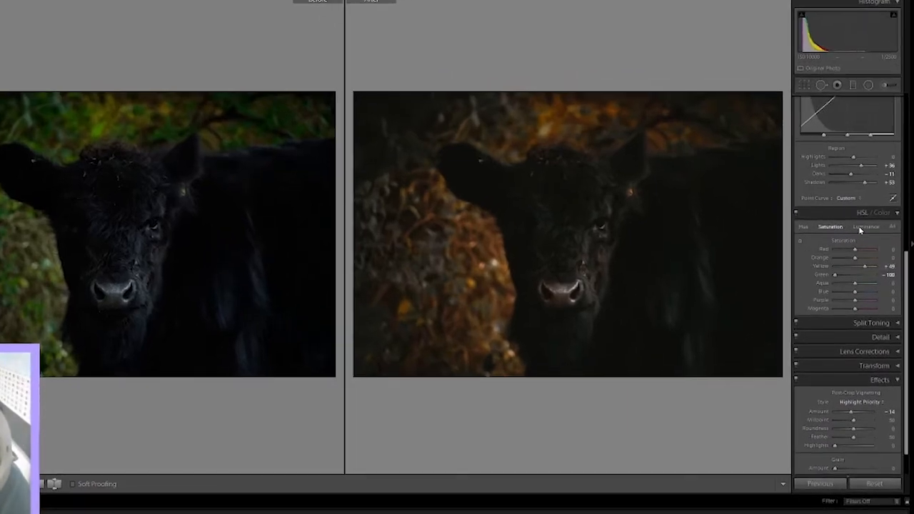
pyautogui.click(865, 226)
pyautogui.moveTo(855, 275)
pyautogui.mouseDown()
pyautogui.moveTo(825, 278)
pyautogui.moveTo(890, 277)
pyautogui.moveTo(861, 271)
pyautogui.mouseUp()
pyautogui.click(829, 227)
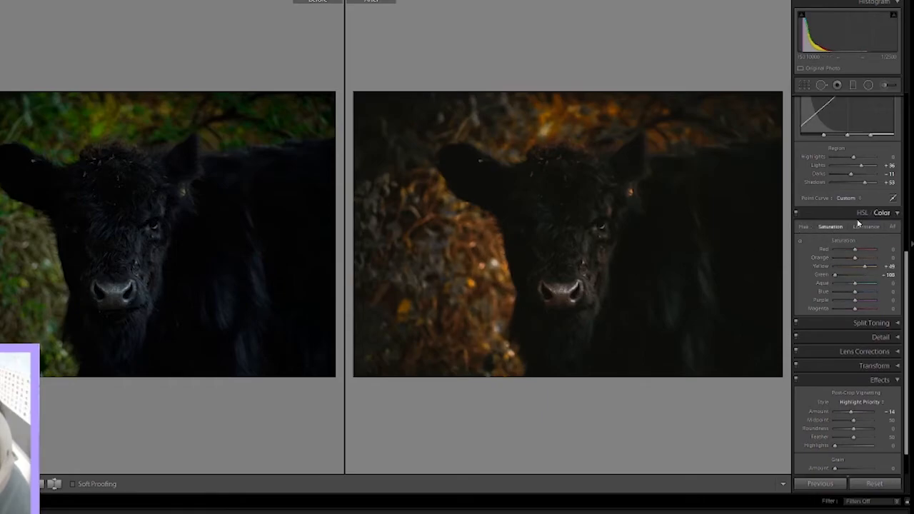
# Step: Switch the tone curve to point editing and adjust a midtone point on the Green channel curve
pyautogui.scroll(3, 839, 210)
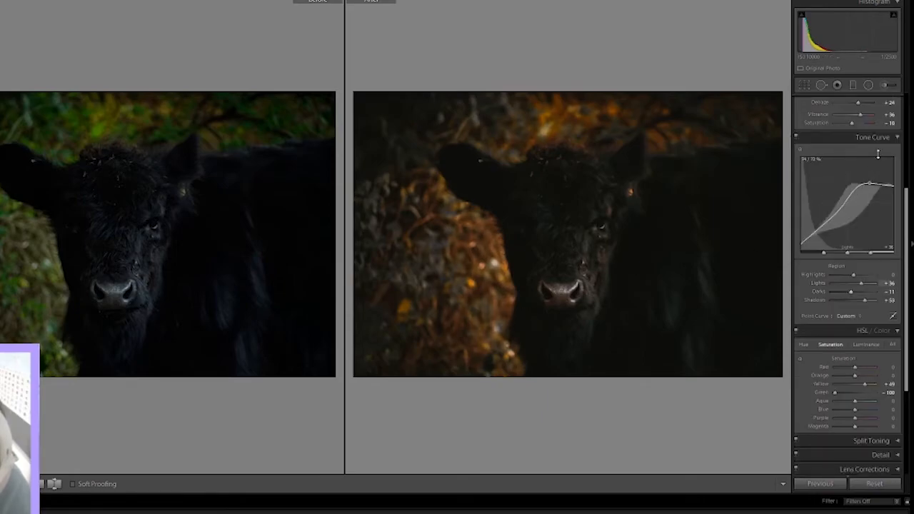
pyautogui.click(892, 316)
pyautogui.click(893, 280)
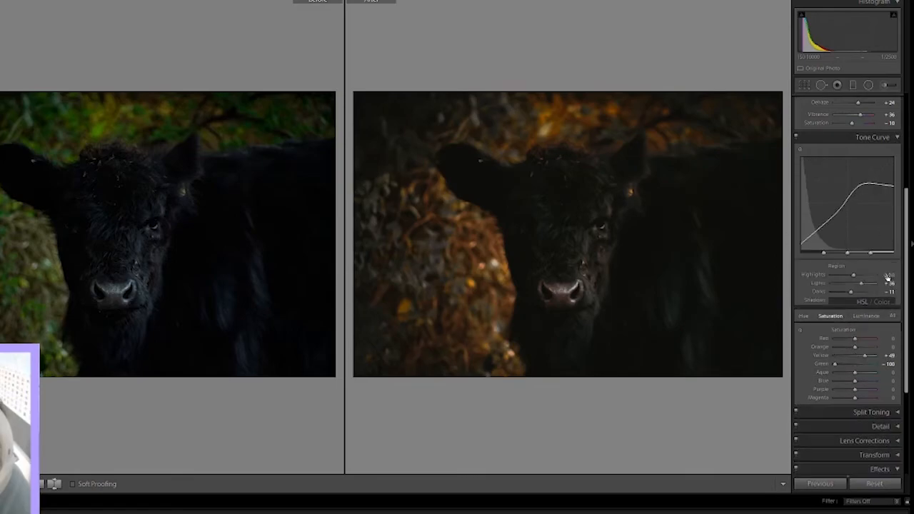
pyautogui.click(892, 315)
pyautogui.click(866, 262)
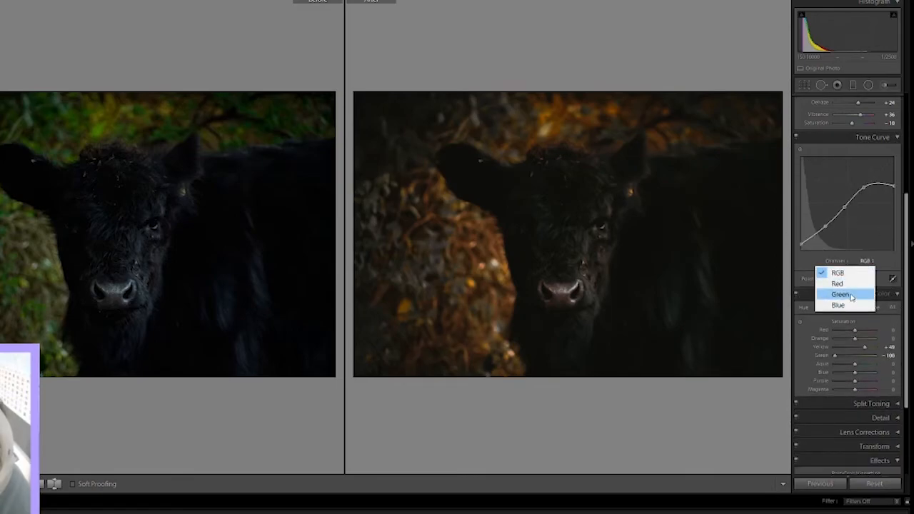
pyautogui.click(851, 293)
pyautogui.moveTo(840, 213); pyautogui.dragTo(840, 221)
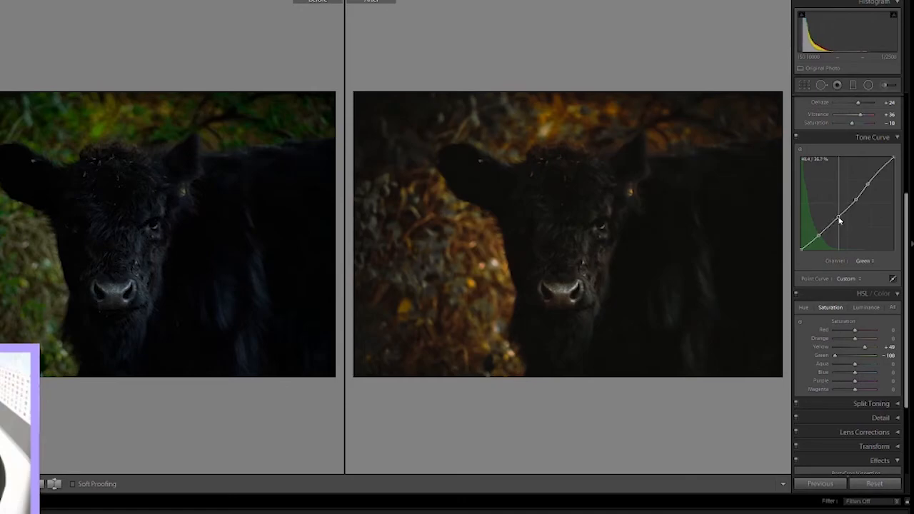
# Step: Raise a shadow point slightly on the Red channel of the point curve
pyautogui.click(863, 261)
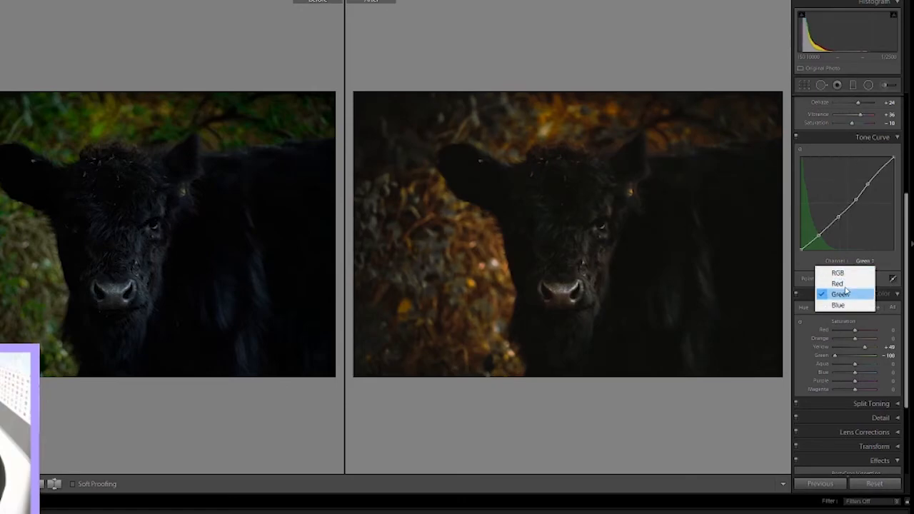
pyautogui.click(845, 293)
pyautogui.click(865, 262)
pyautogui.click(836, 283)
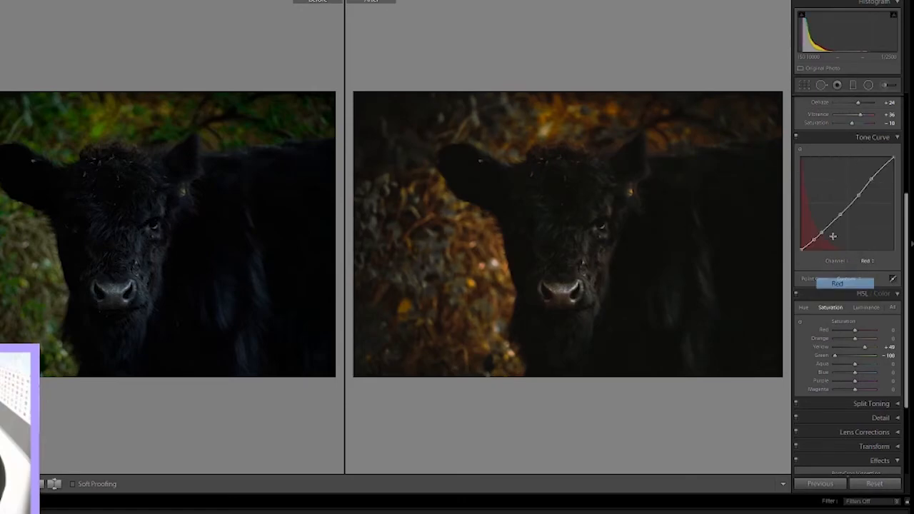
pyautogui.moveTo(822, 234); pyautogui.dragTo(825, 232)
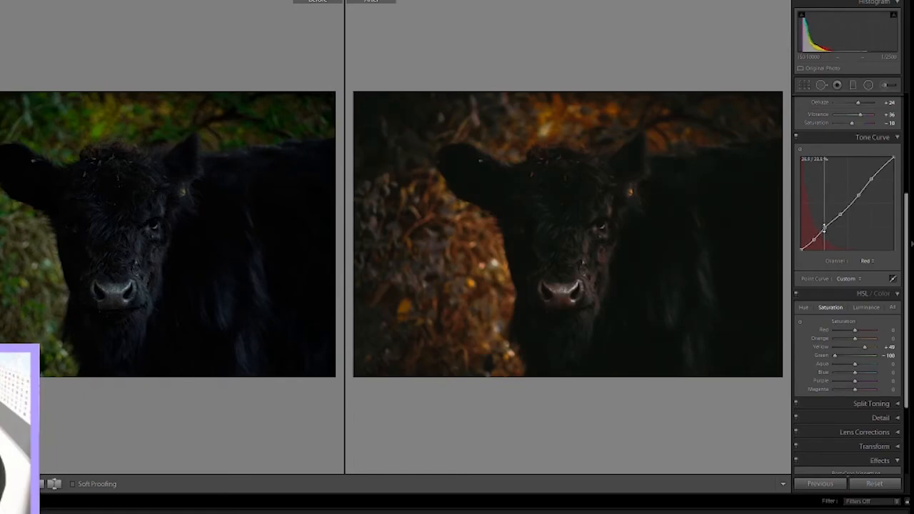
# Step: Lower a shadow point slightly on the Blue channel of the point curve
pyautogui.click(867, 260)
pyautogui.click(846, 306)
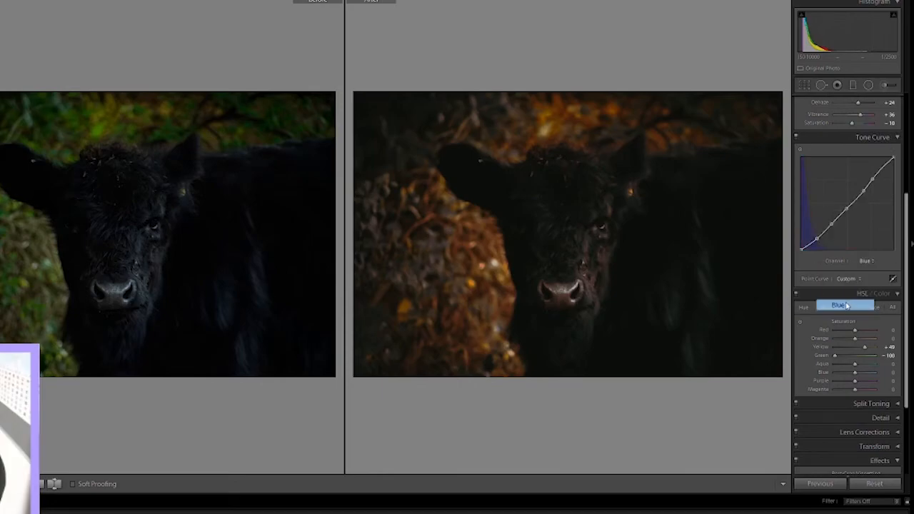
pyautogui.moveTo(820, 240)
pyautogui.mouseDown()
pyautogui.moveTo(807, 241)
pyautogui.moveTo(819, 243)
pyautogui.mouseUp()
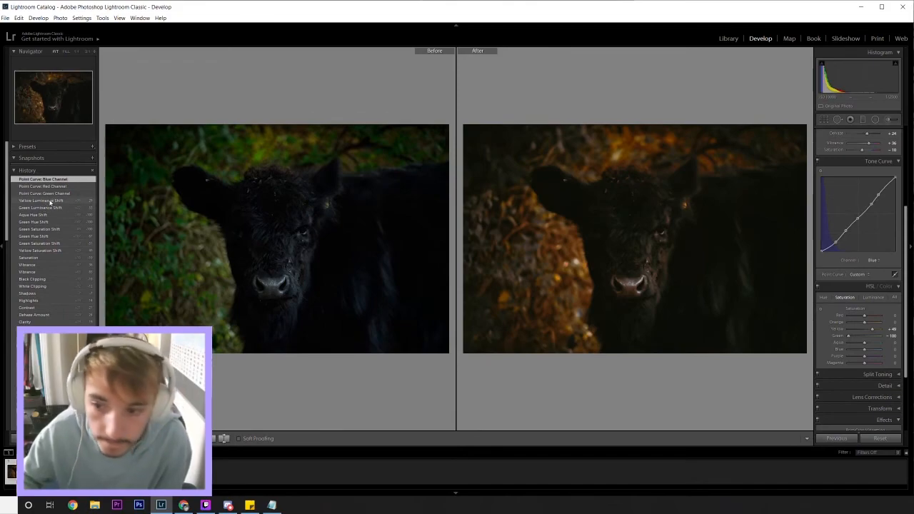
# Step: Compare the Yellow luminance state in the edit history with the latest Blue channel point curve state
pyautogui.click(50, 201)
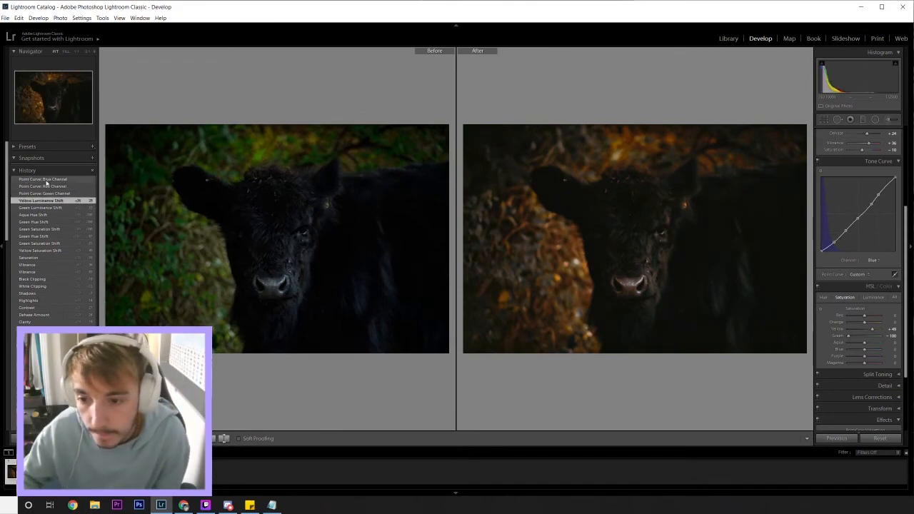
pyautogui.click(47, 180)
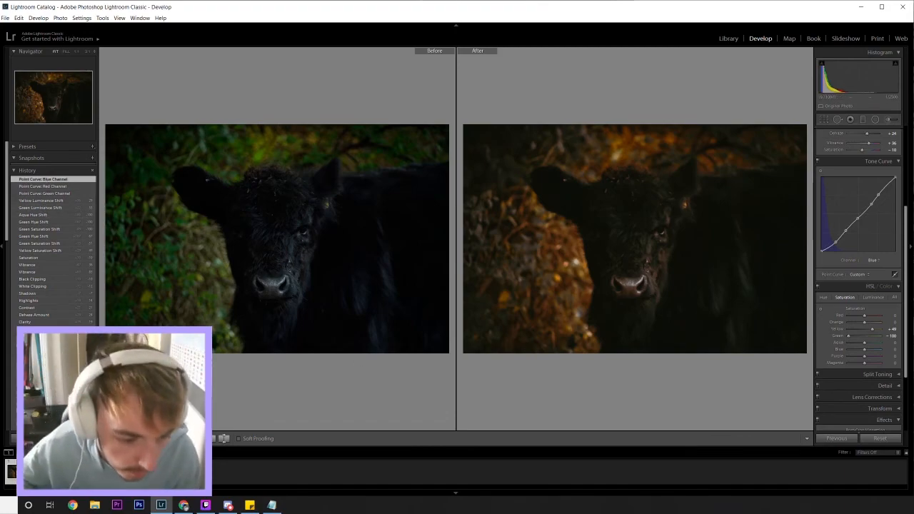
pyautogui.click(147, 438)
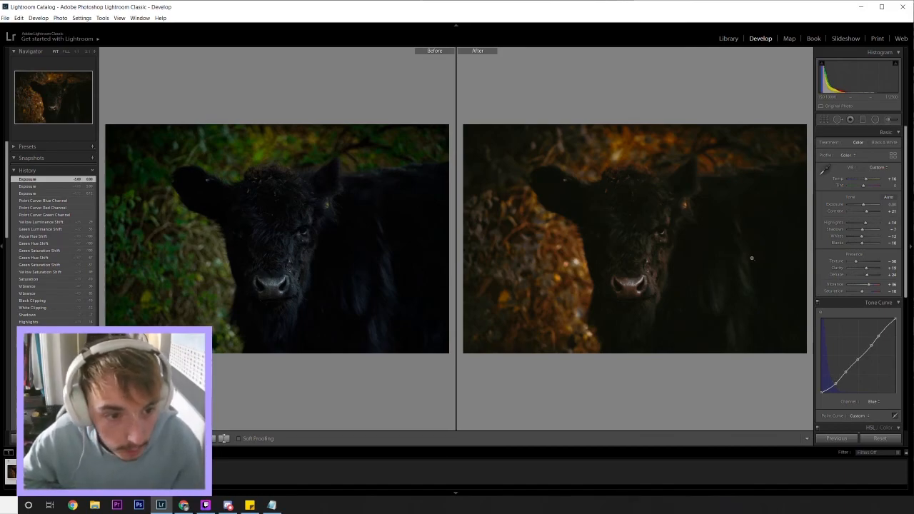
# Step: Set the post-crop vignette's midpoint to 42, roundness to -81 and feather to 13
pyautogui.scroll(-5, 832, 296)
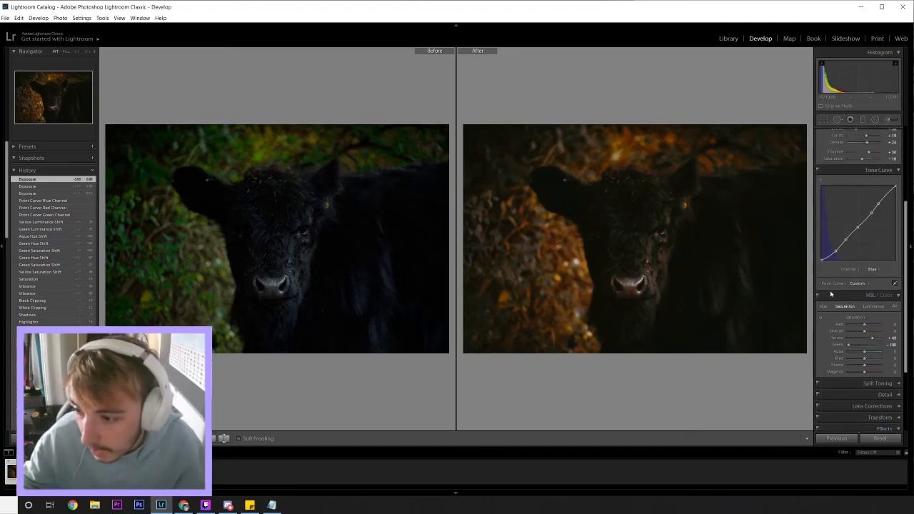
pyautogui.moveTo(861, 352); pyautogui.dragTo(862, 361)
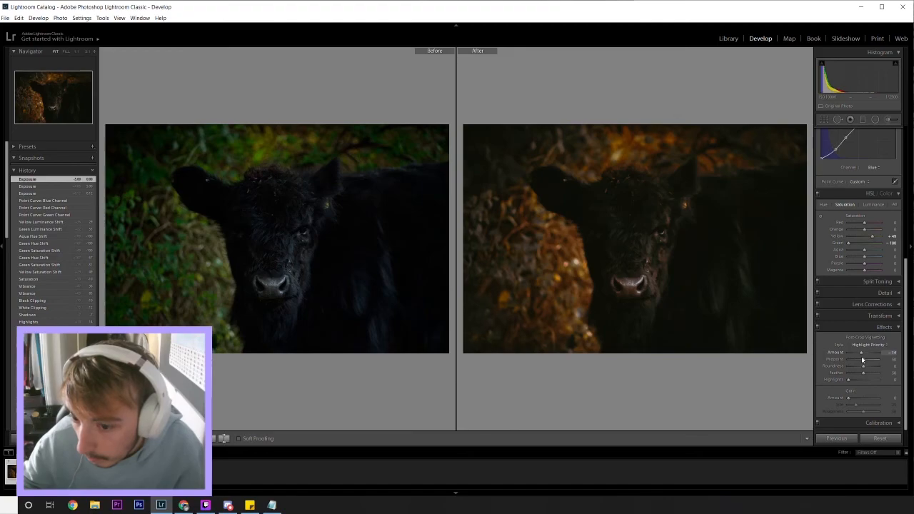
pyautogui.moveTo(863, 362); pyautogui.dragTo(850, 367)
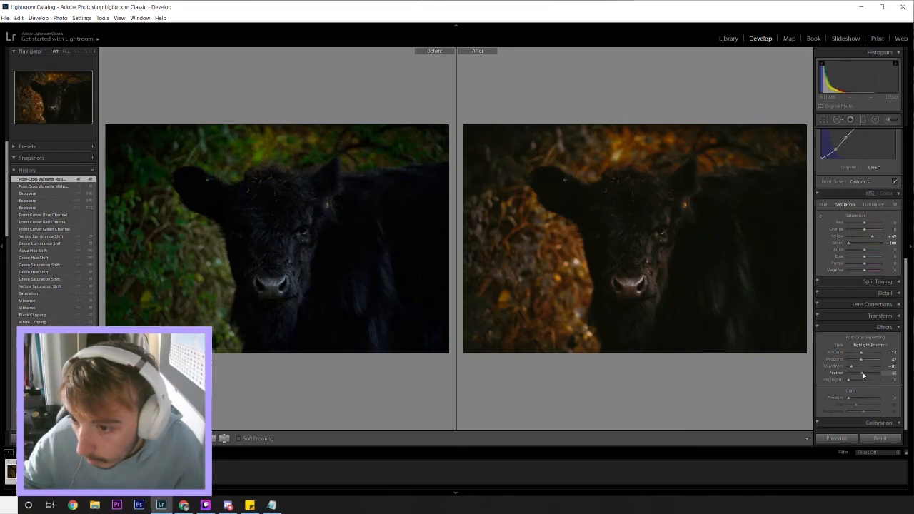
pyautogui.moveTo(853, 375); pyautogui.dragTo(852, 374)
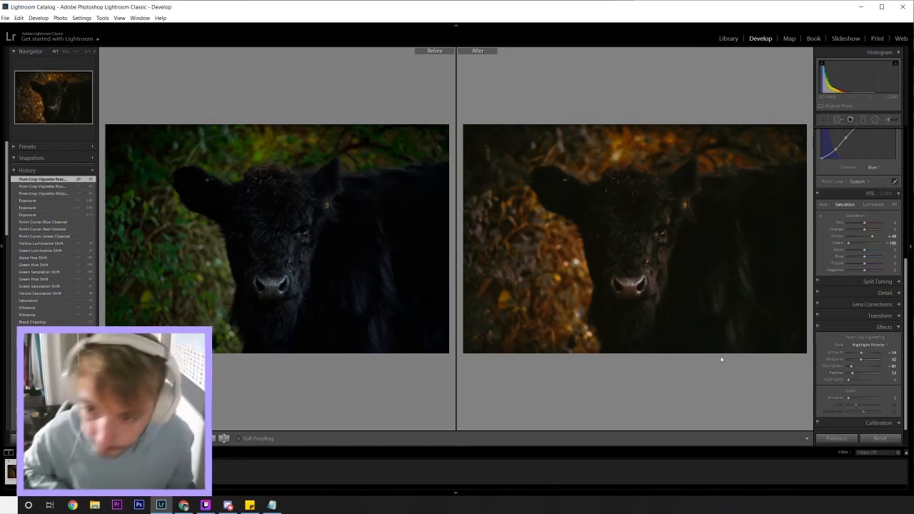